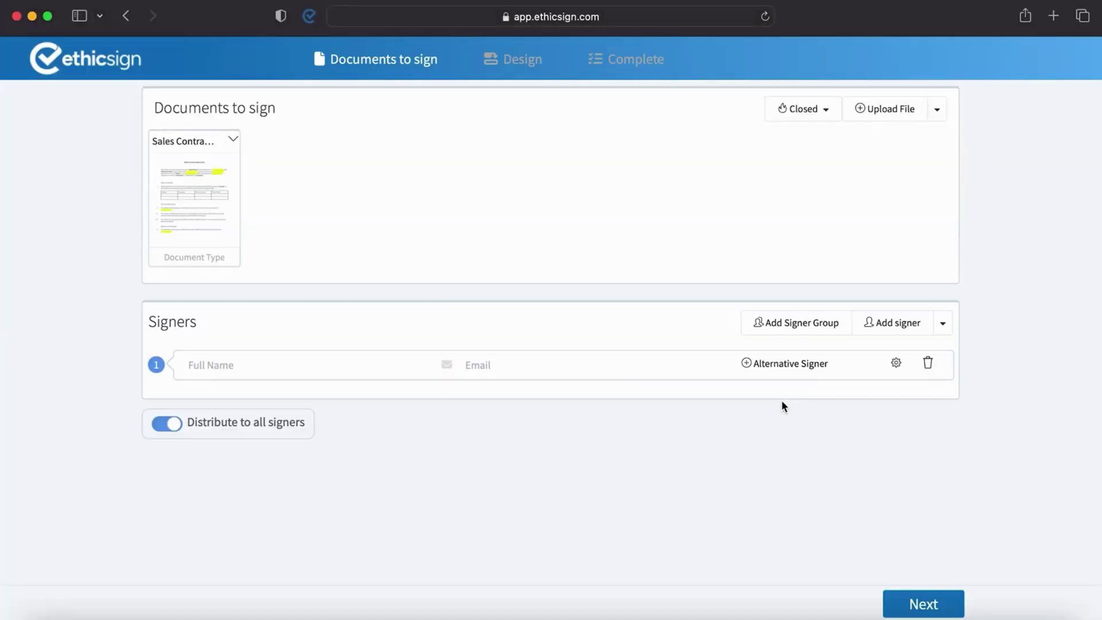
left_click(937, 110)
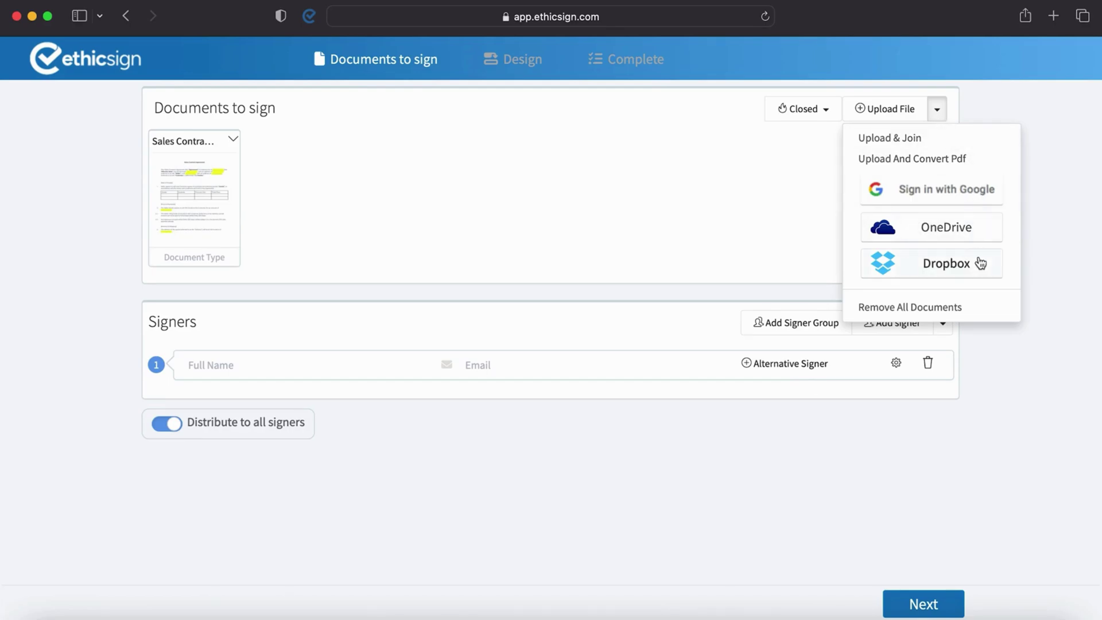
left_click(1042, 282)
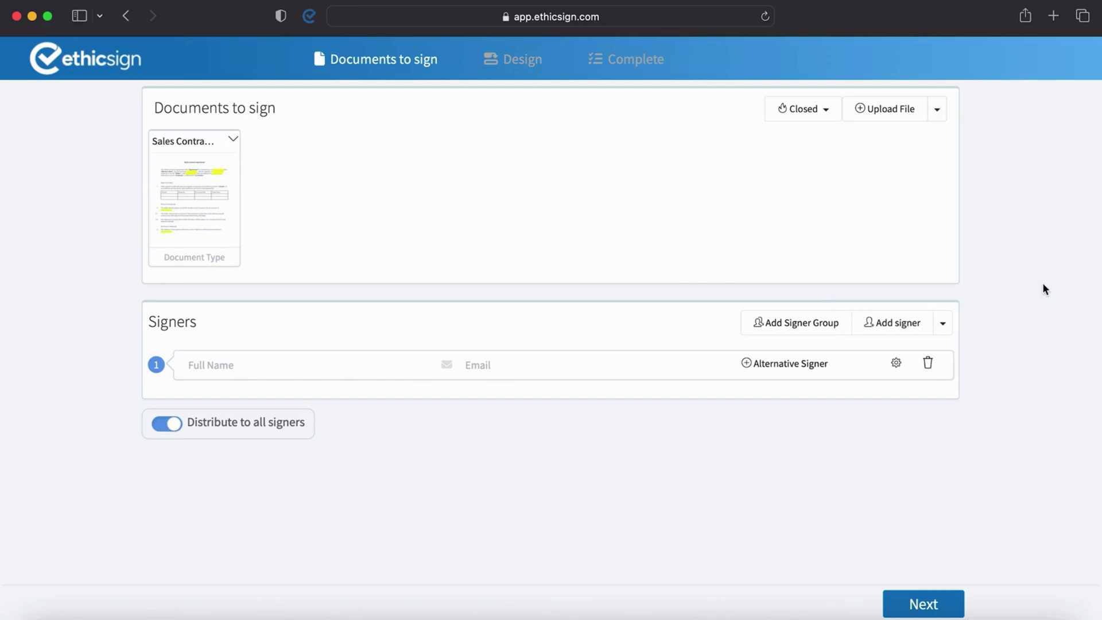
Step: Add two signers to the sales contract, filling in each one's full name and e-mail from the saved contacts
left_click(285, 357)
left_click(283, 357)
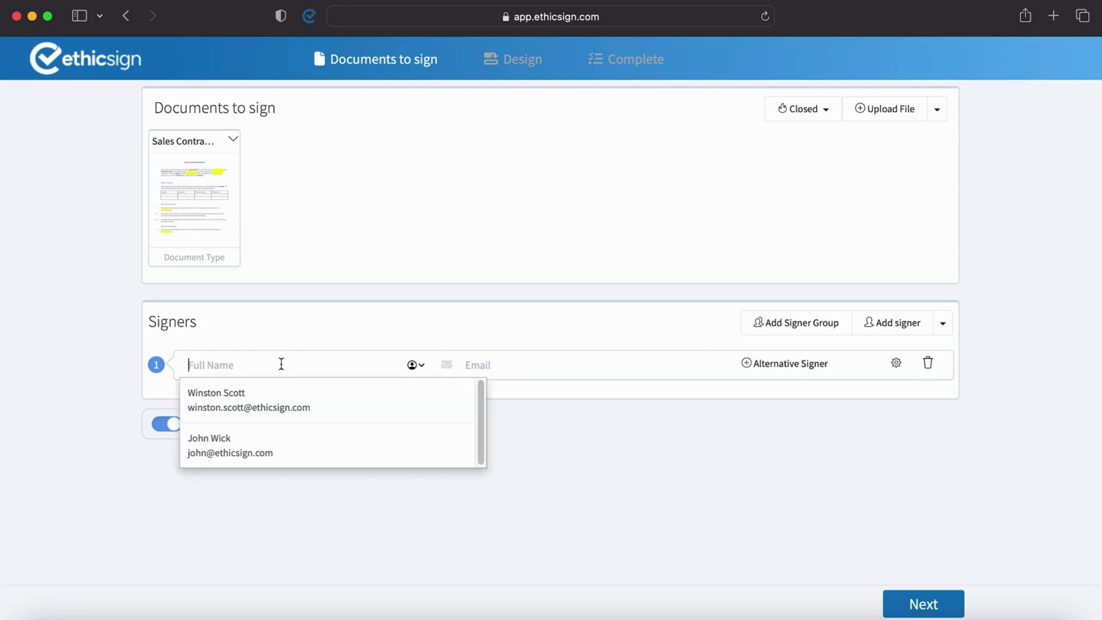
left_click(282, 396)
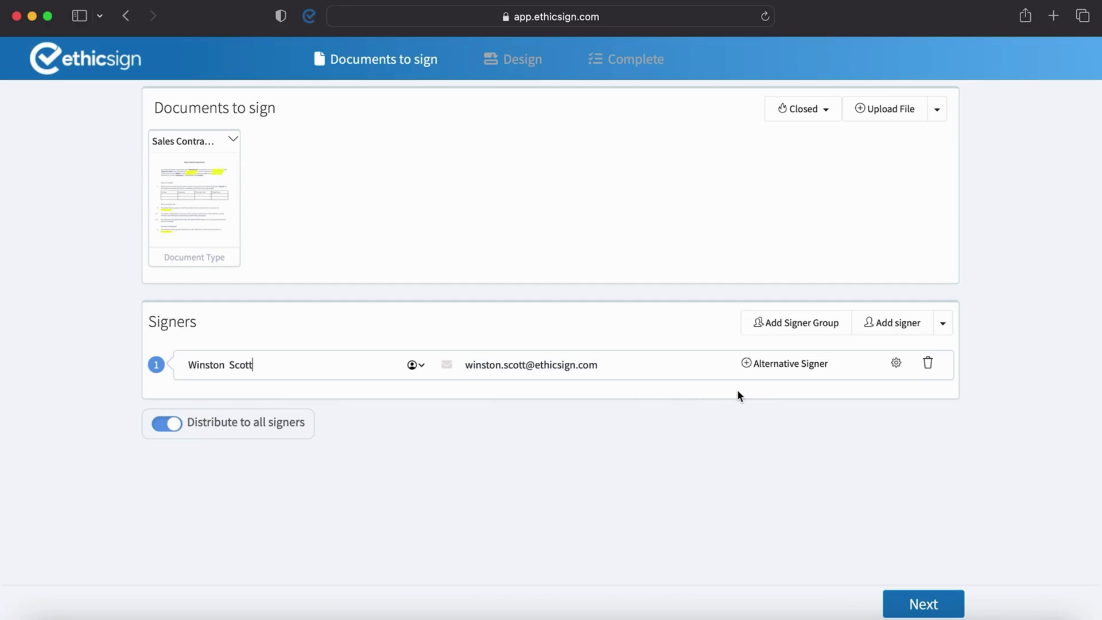
left_click(893, 332)
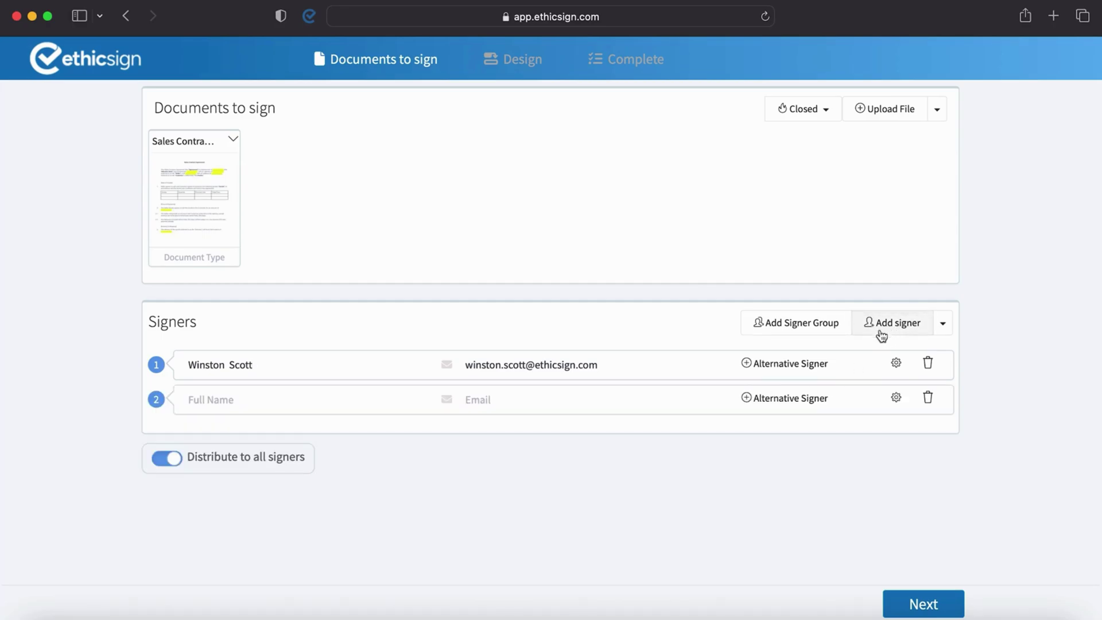
left_click(254, 401)
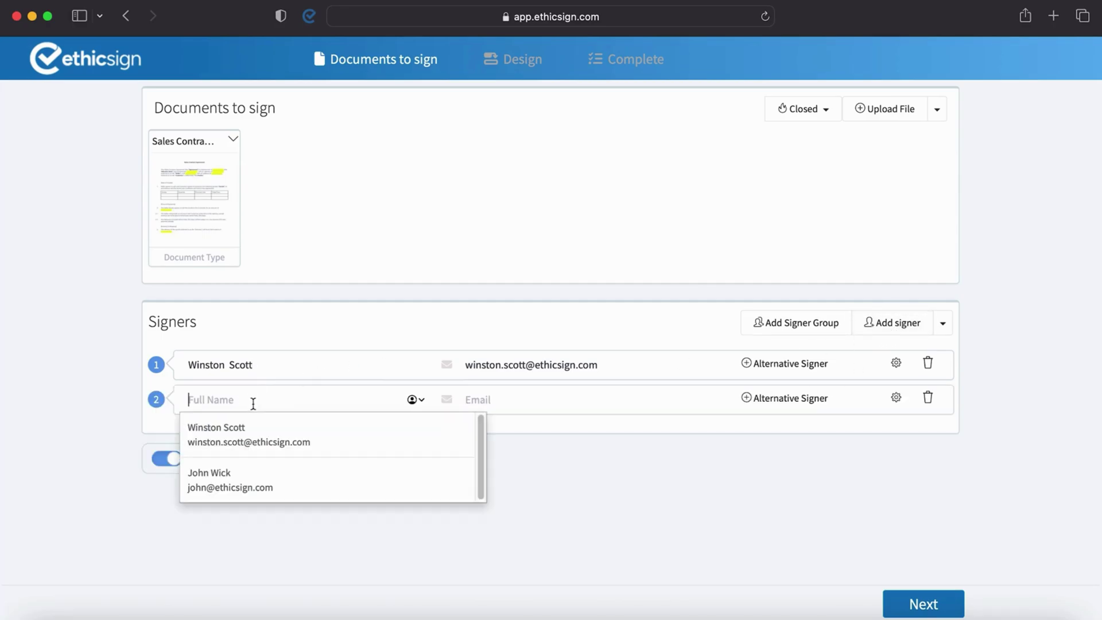
left_click(261, 477)
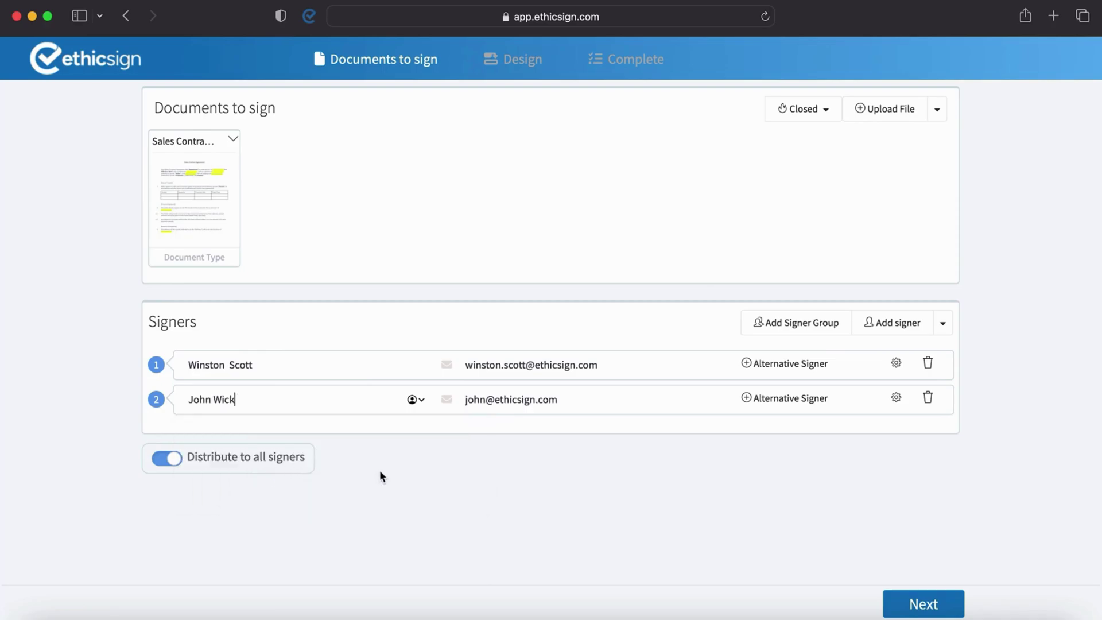
Step: Add a signer group containing the same two saved contacts as the third signing position
left_click(773, 333)
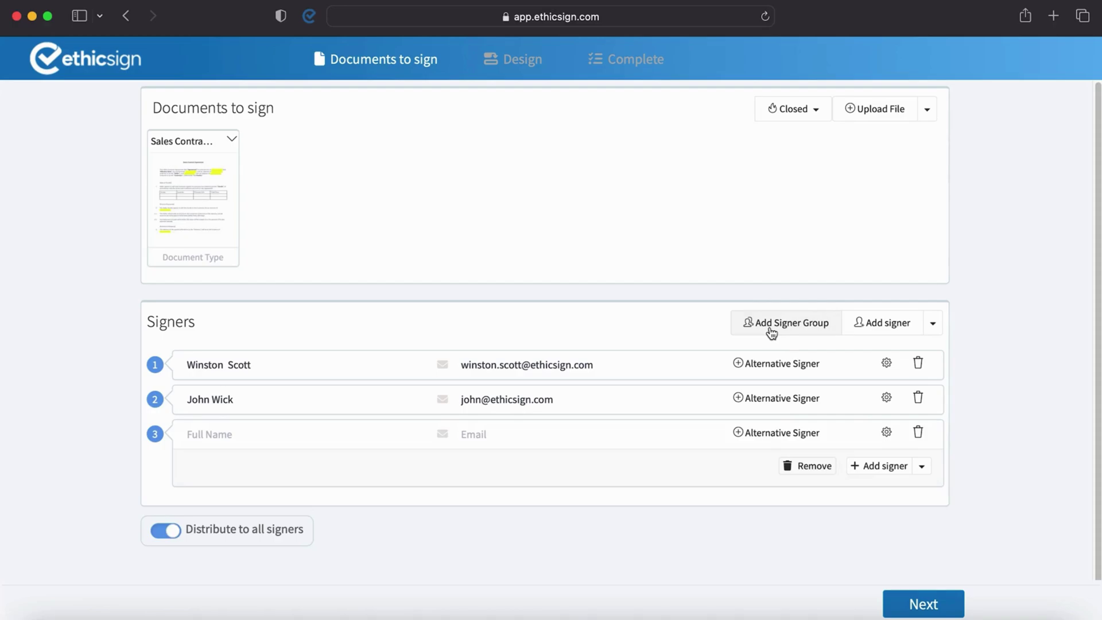
left_click(202, 441)
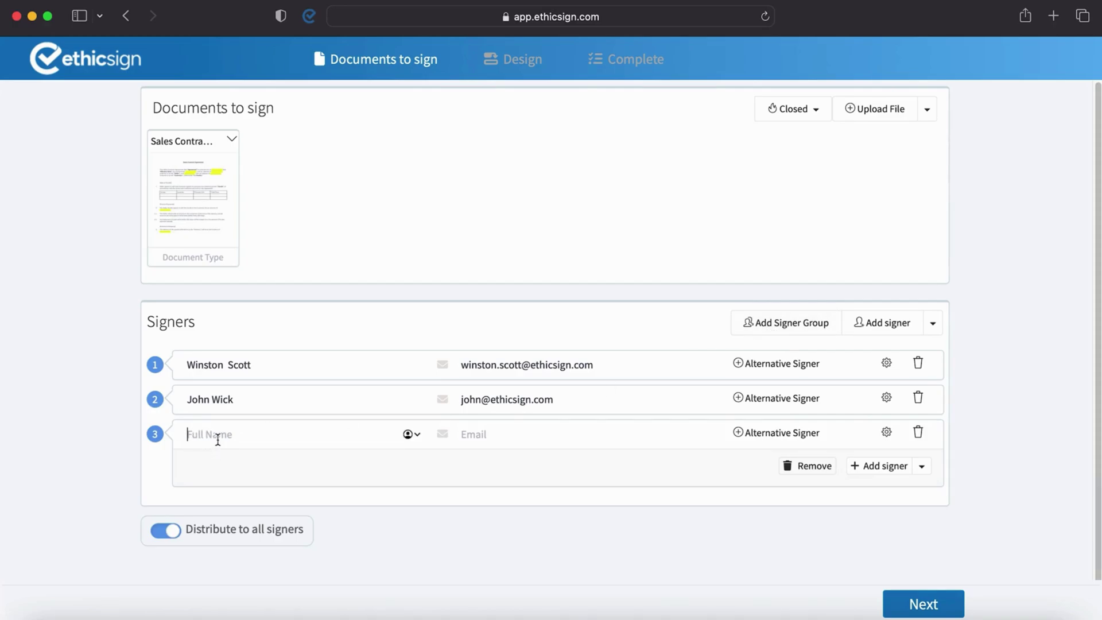
left_click(209, 462)
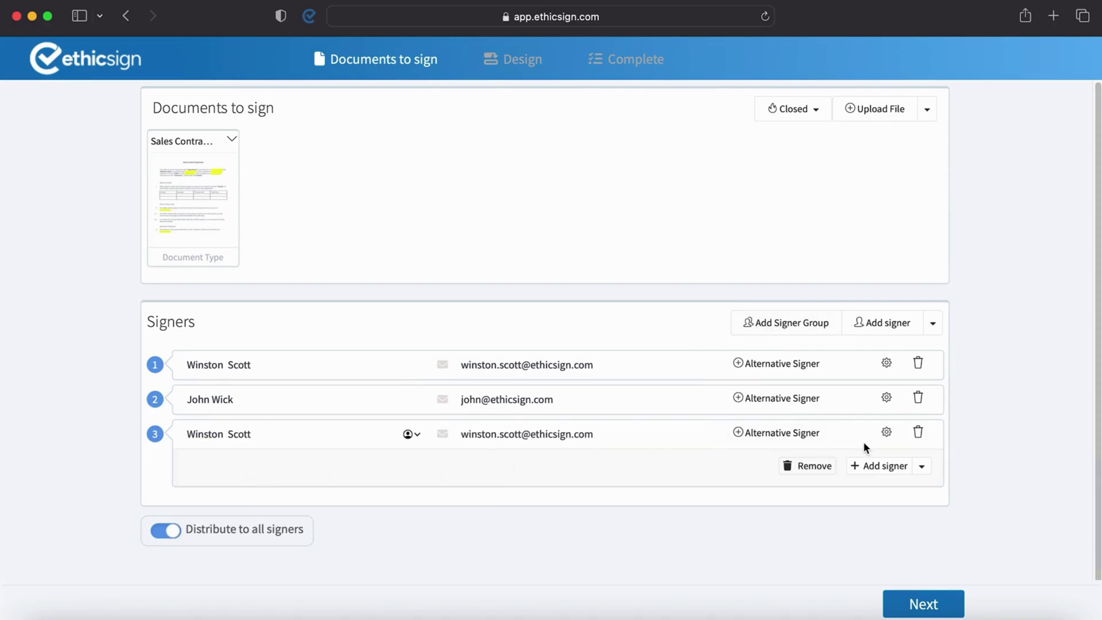
left_click(884, 465)
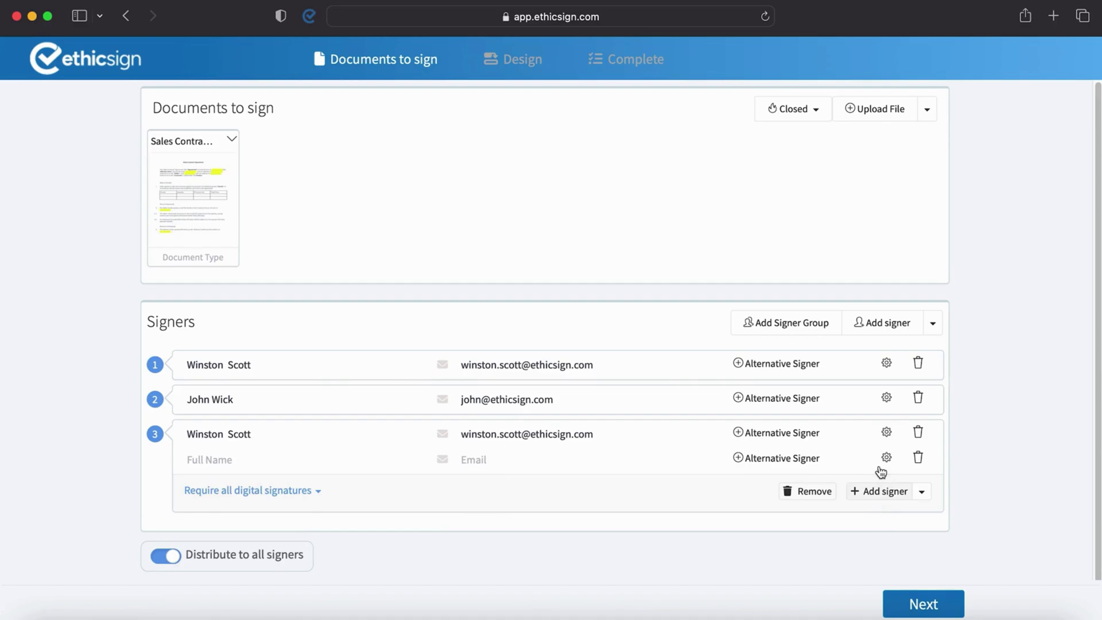
left_click(256, 461)
left_click(253, 535)
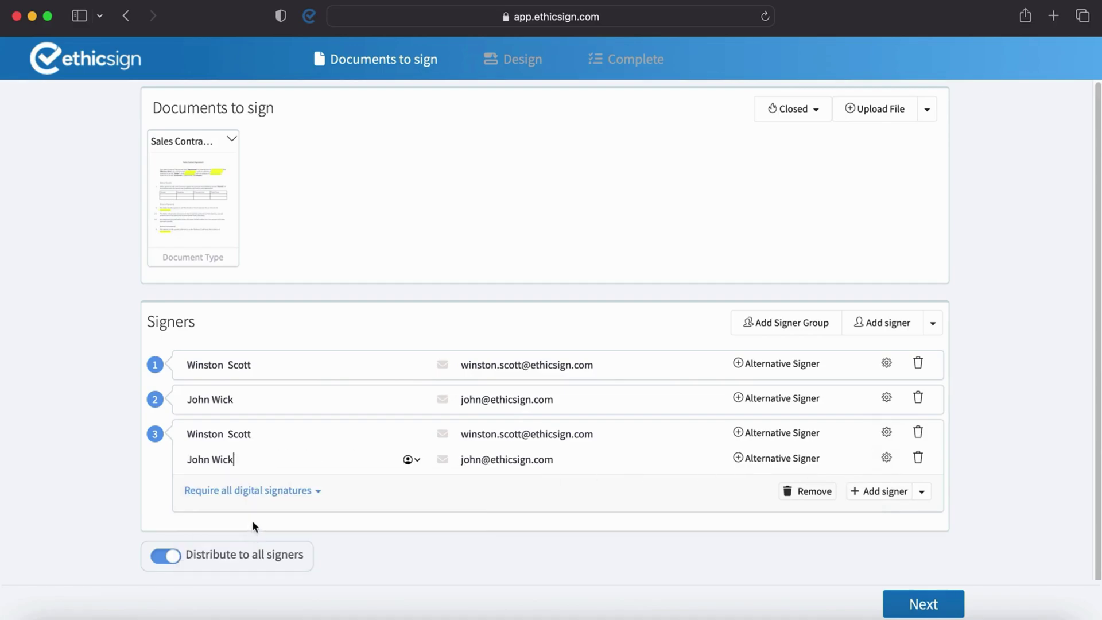
Step: Set the signer group to require 1 digital signature and remove the group from the signers
left_click(256, 494)
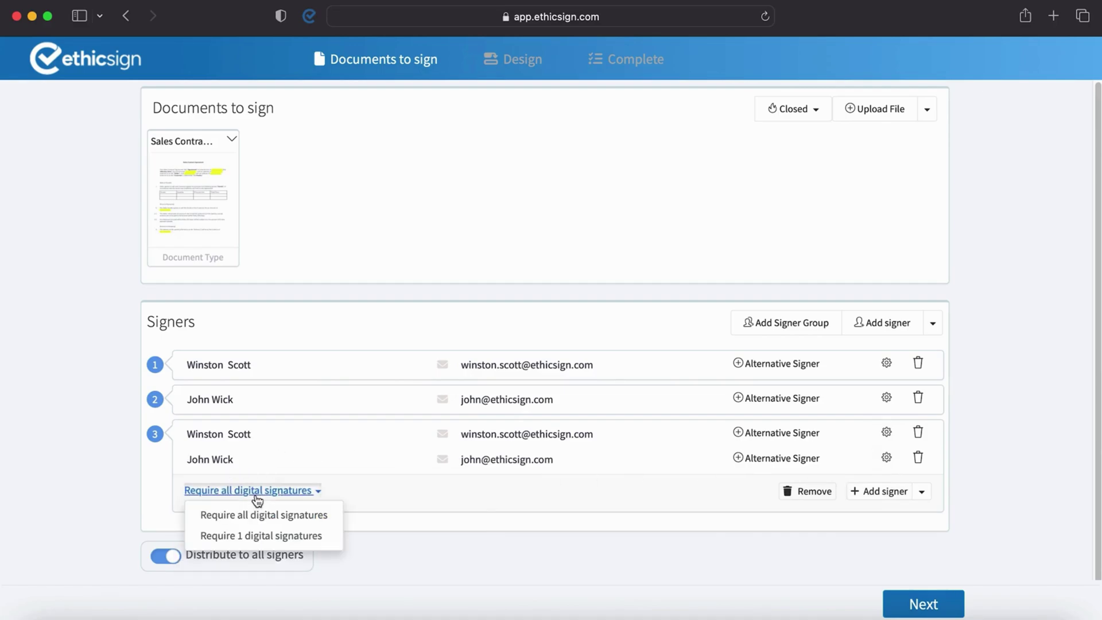
left_click(265, 536)
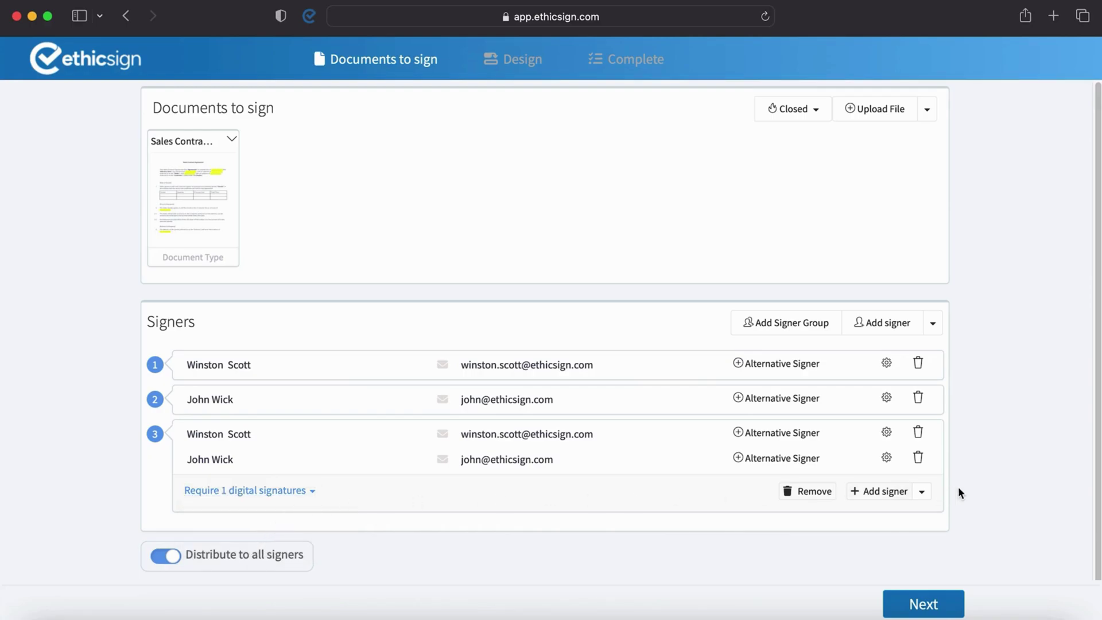
left_click(814, 491)
left_click_drag(167, 405, 155, 361)
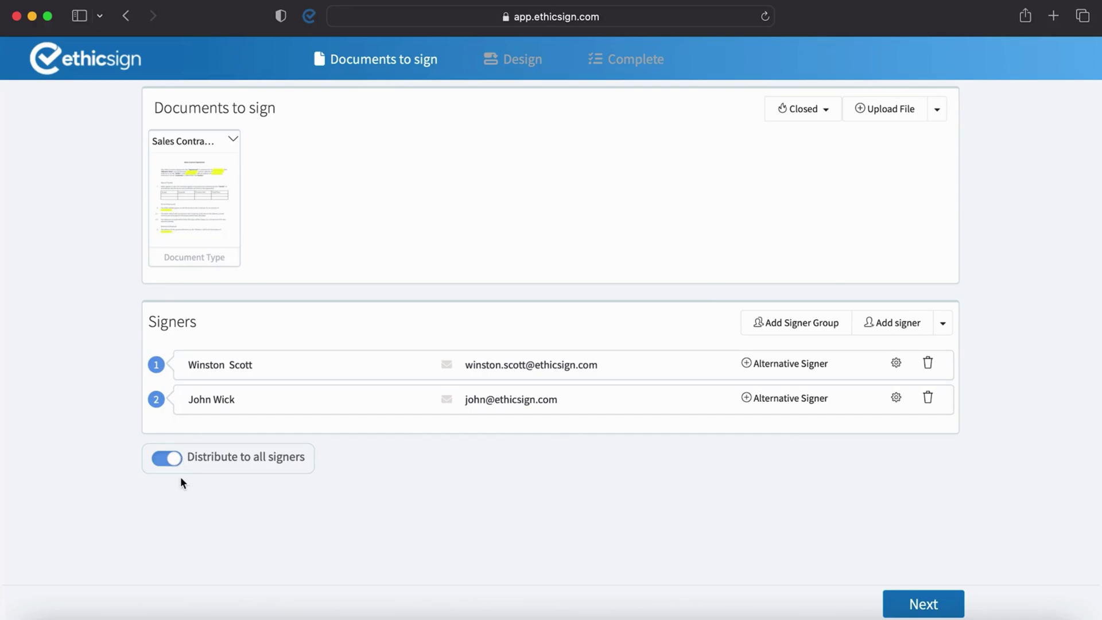
left_click(943, 323)
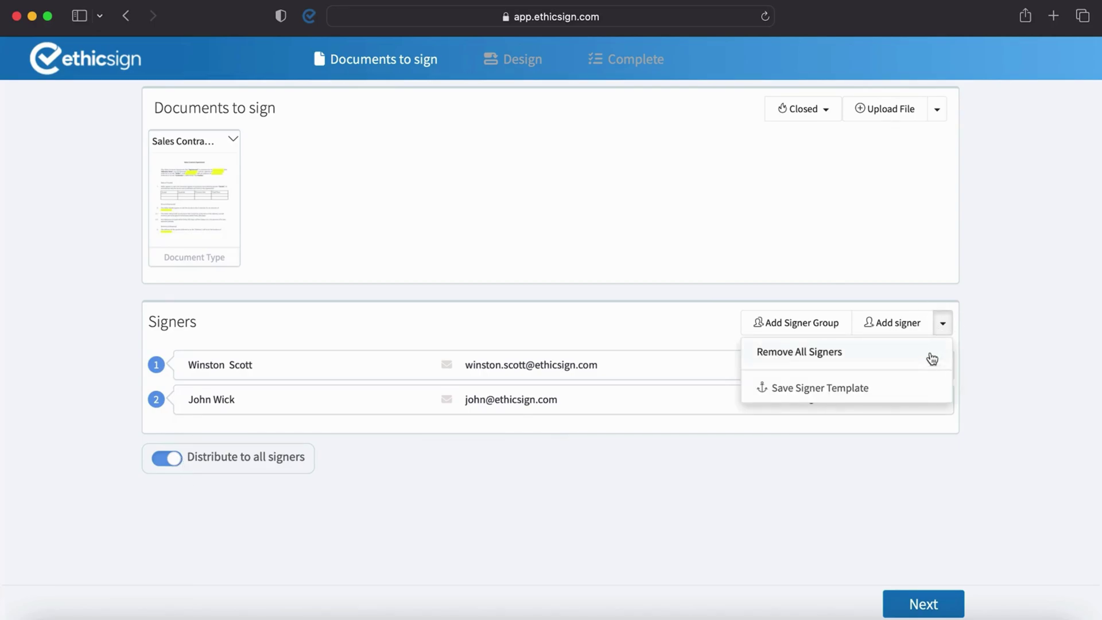
left_click(919, 389)
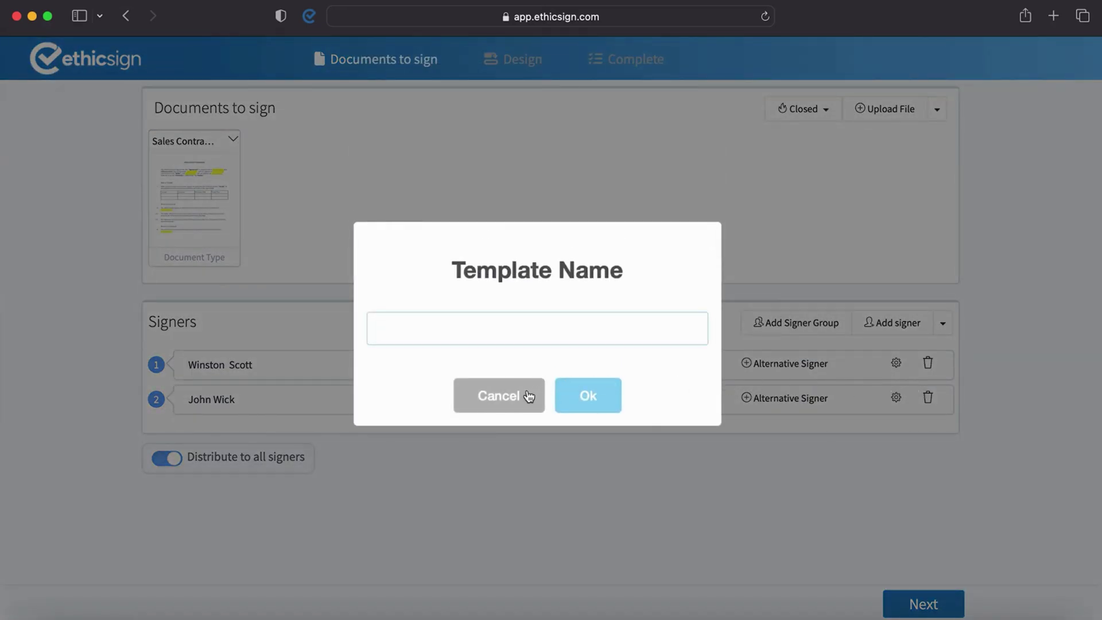
left_click(529, 396)
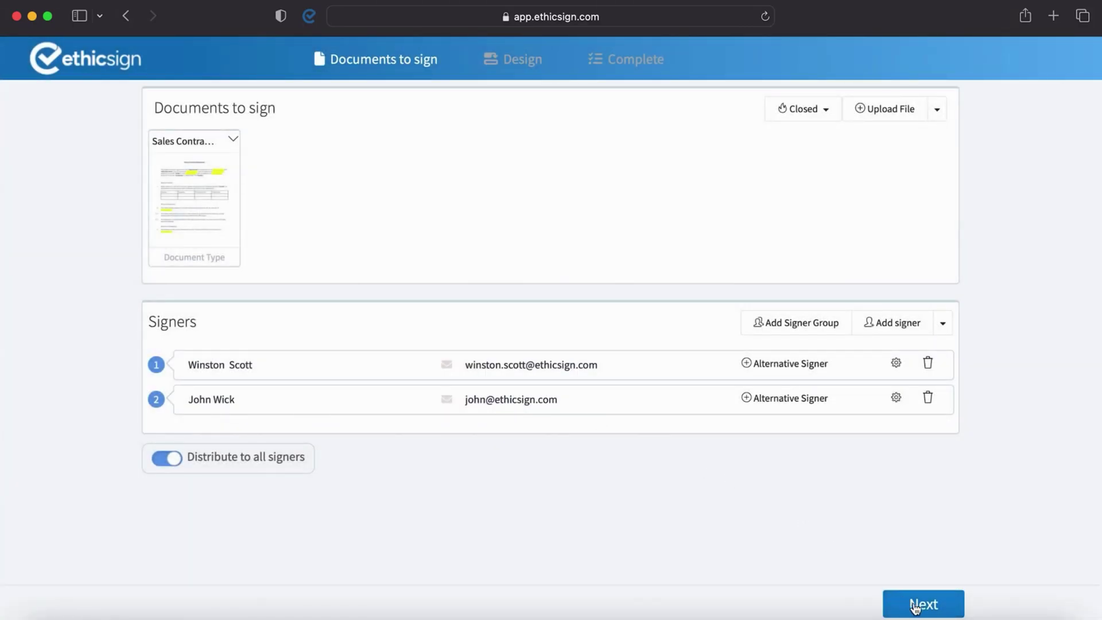
Step: Disable distribution to all signers and add the first saved contact as a mail recipient with its document selection expanded
left_click(173, 465)
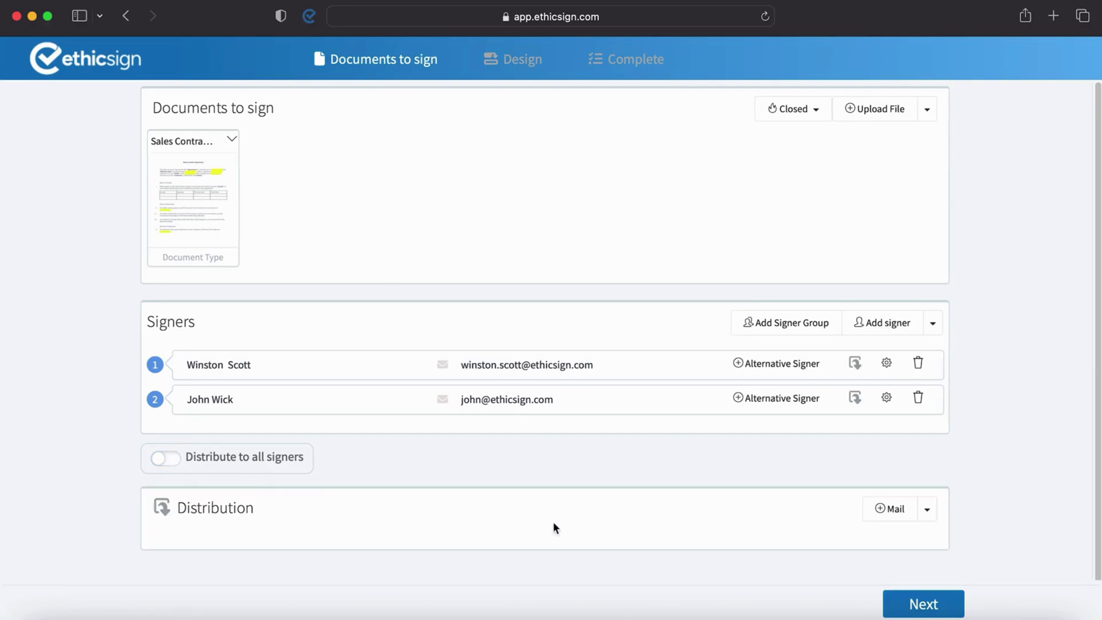
left_click(870, 518)
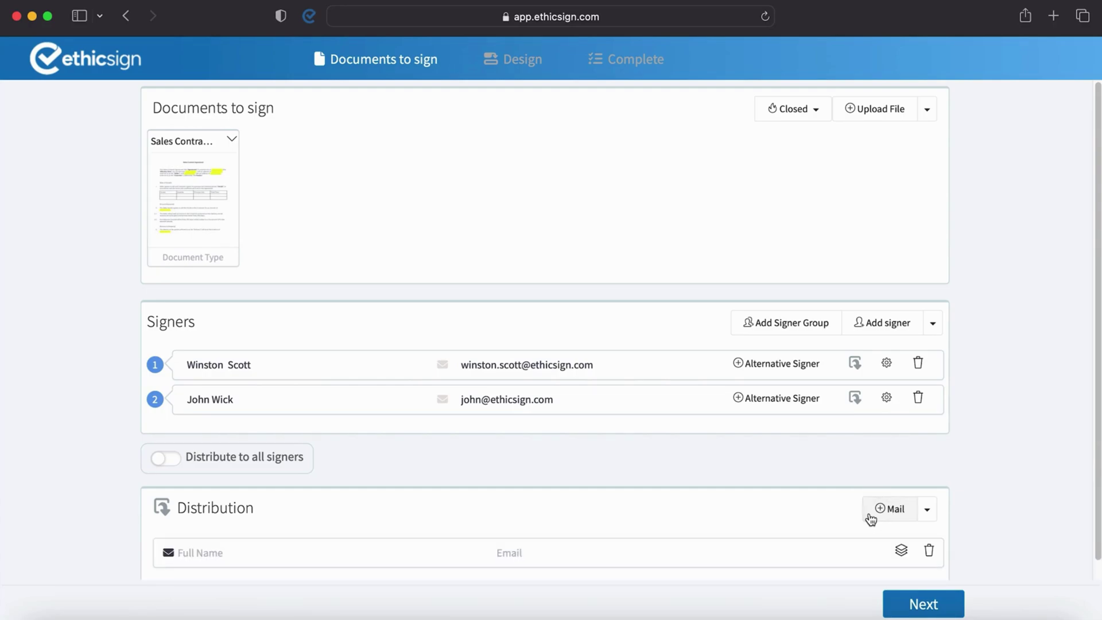
left_click(289, 551)
scroll(292, 543, "down", 1)
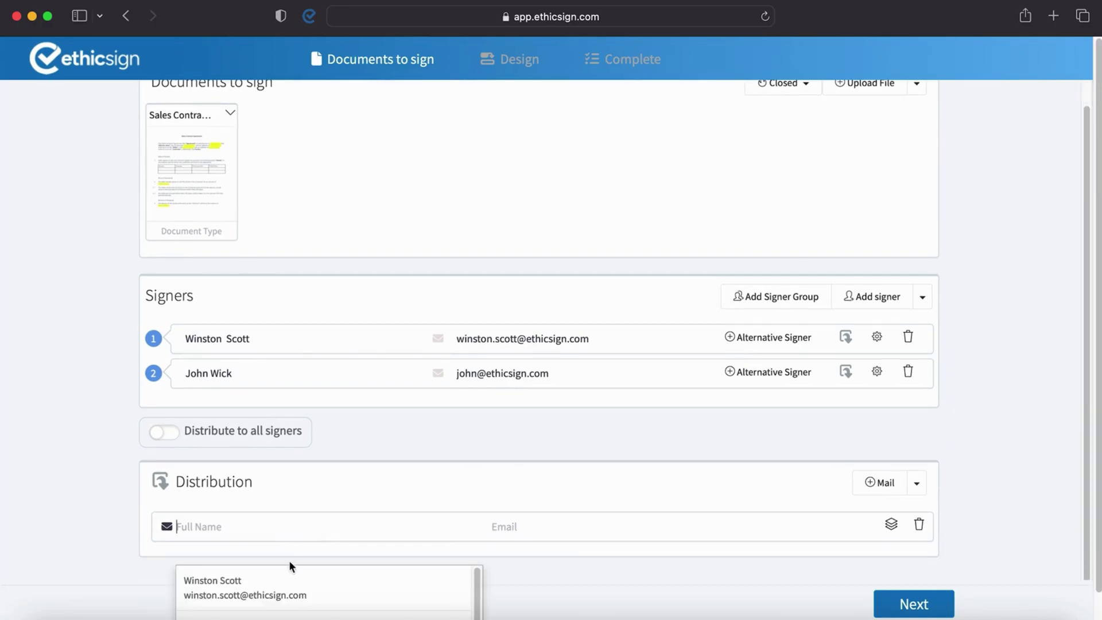
left_click(289, 579)
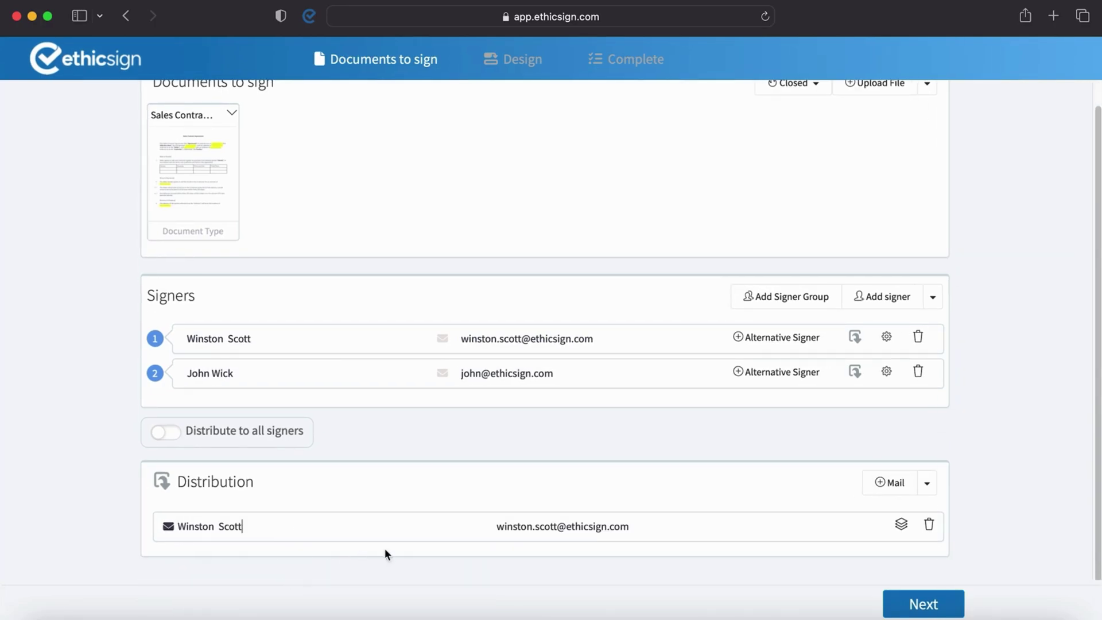
left_click(890, 532)
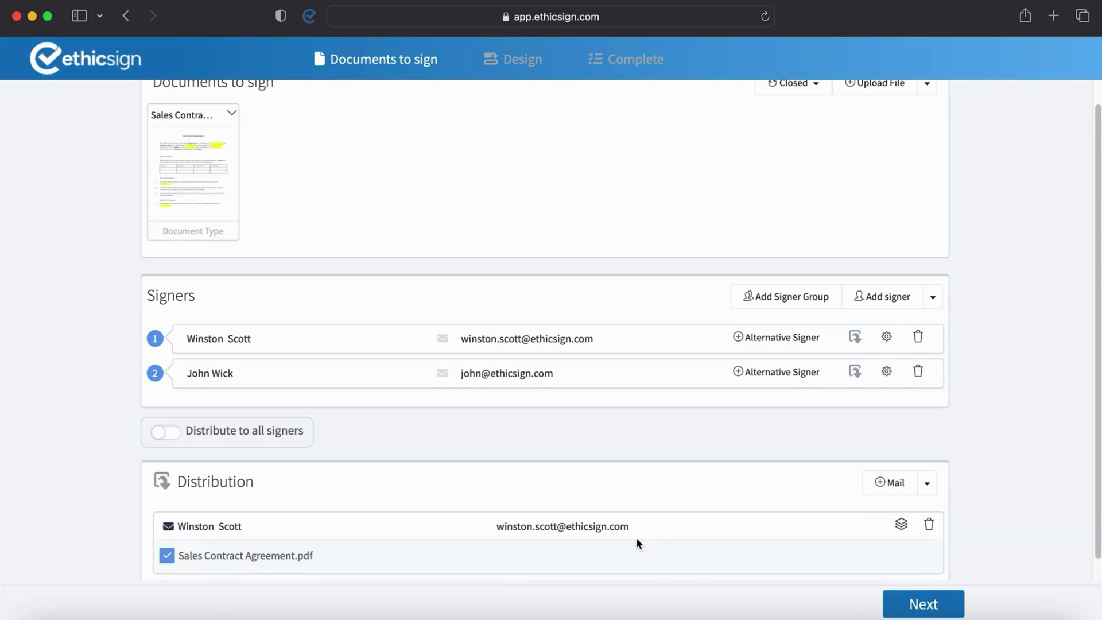
Step: Remove the mail recipient and re-enable distribution to all signers
left_click(928, 525)
left_click(158, 436)
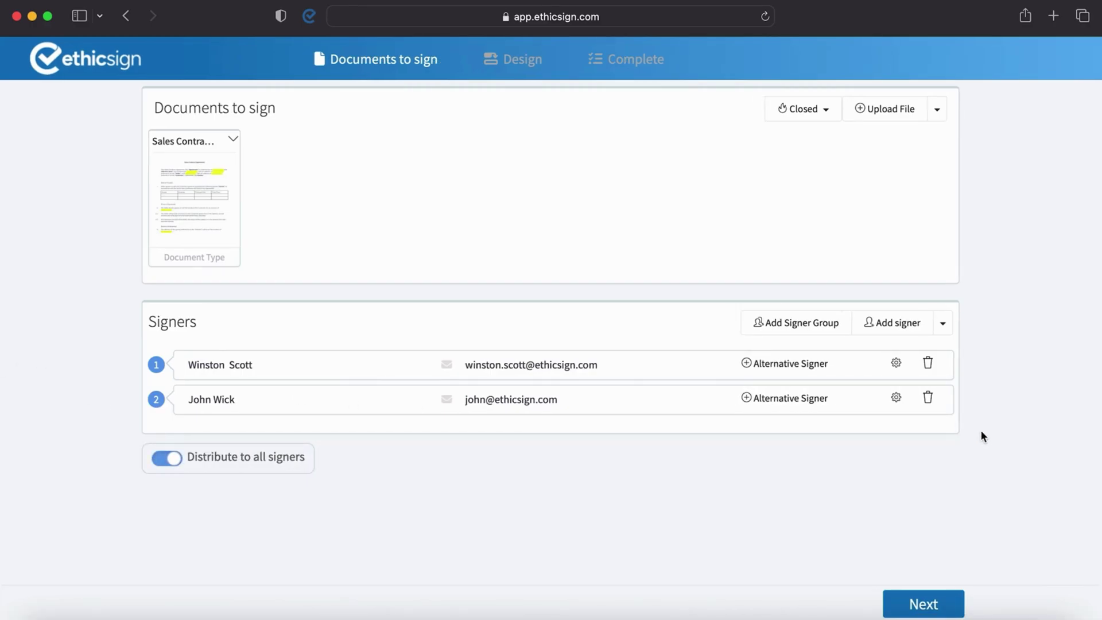
Step: Proceed to the Design stage and display the signature block on page 3 at 200 % zoom
left_click(922, 607)
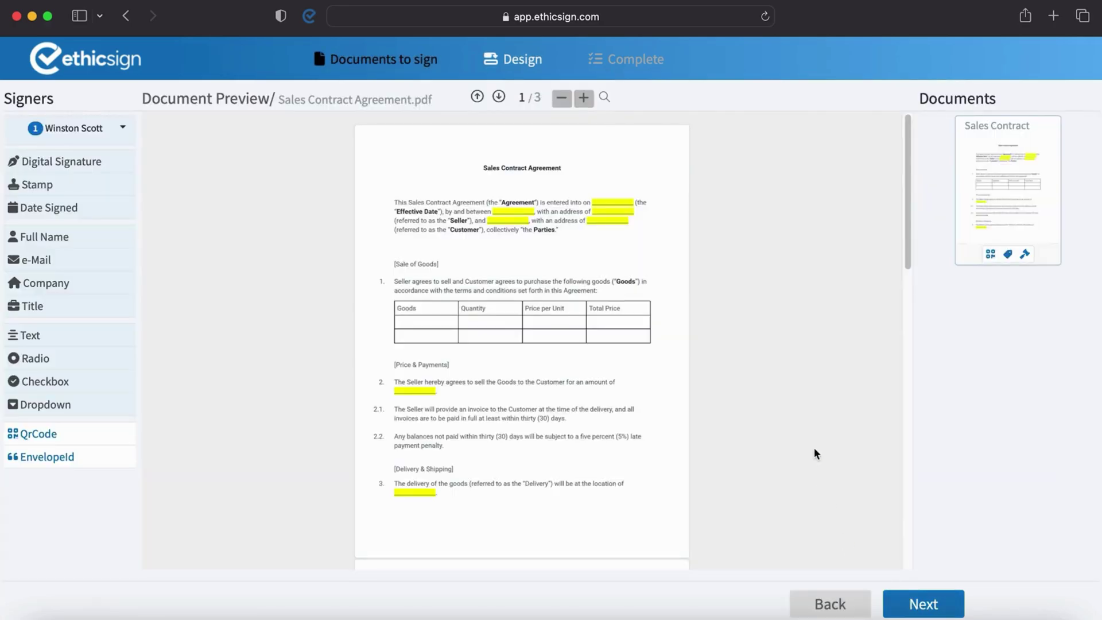
left_click(612, 99)
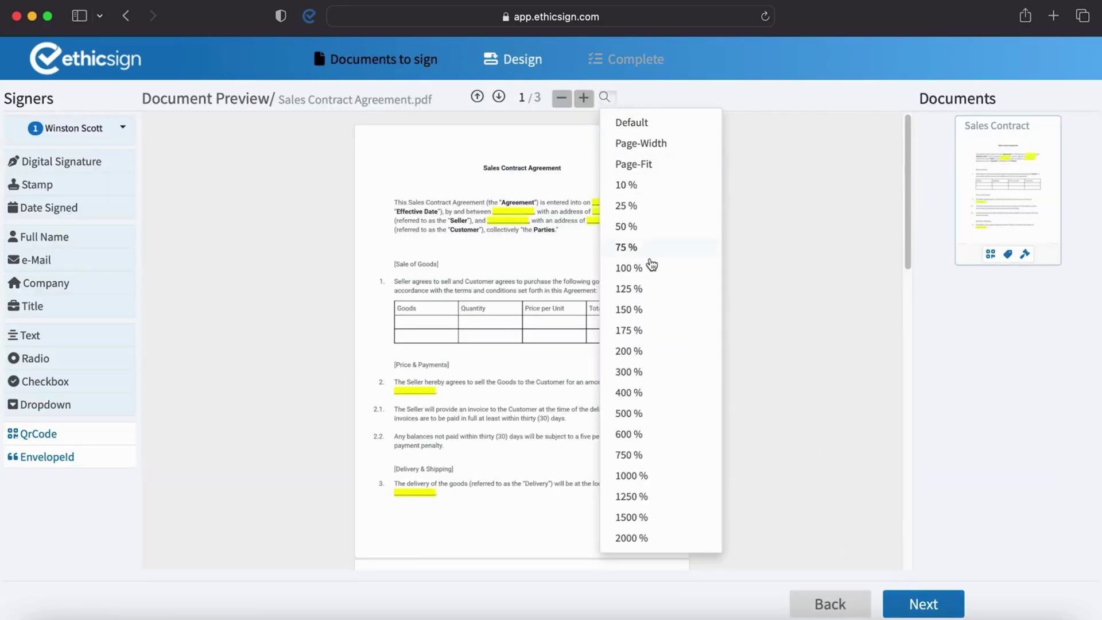
left_click(630, 351)
mouse_move(905, 176)
left_mouse_down()
mouse_move(898, 270)
mouse_move(924, 559)
left_mouse_up()
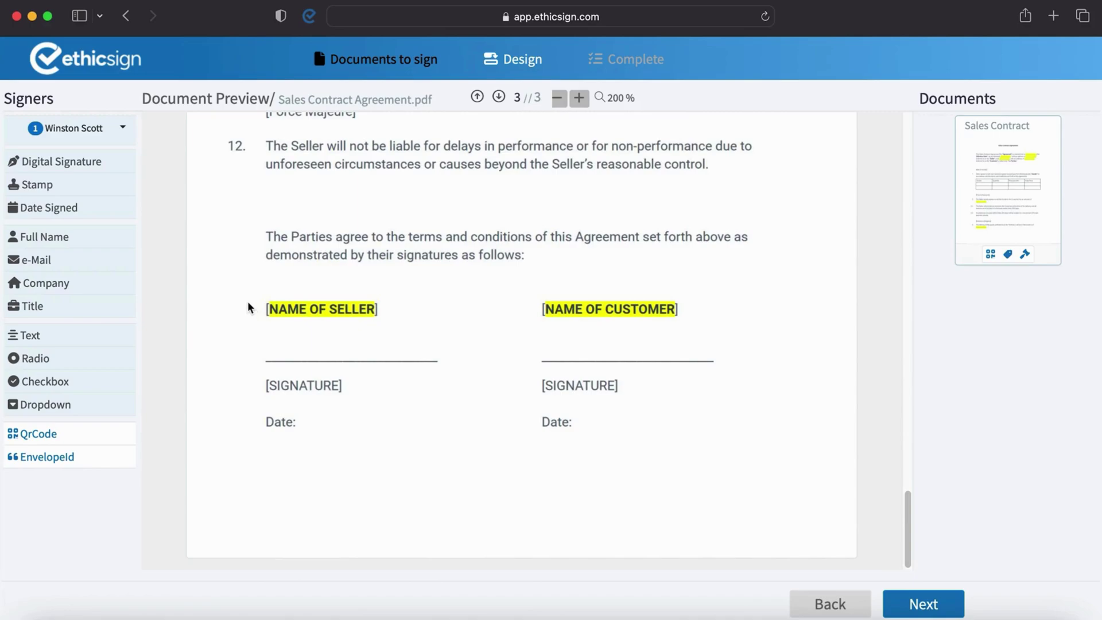
Step: Place Digital Signature, Full Name and Date Signed fields for signer 1 in the seller's block, narrowing Full Name to the signature line
mouse_move(81, 161)
left_mouse_down()
mouse_move(332, 336)
mouse_move(423, 377)
left_mouse_up()
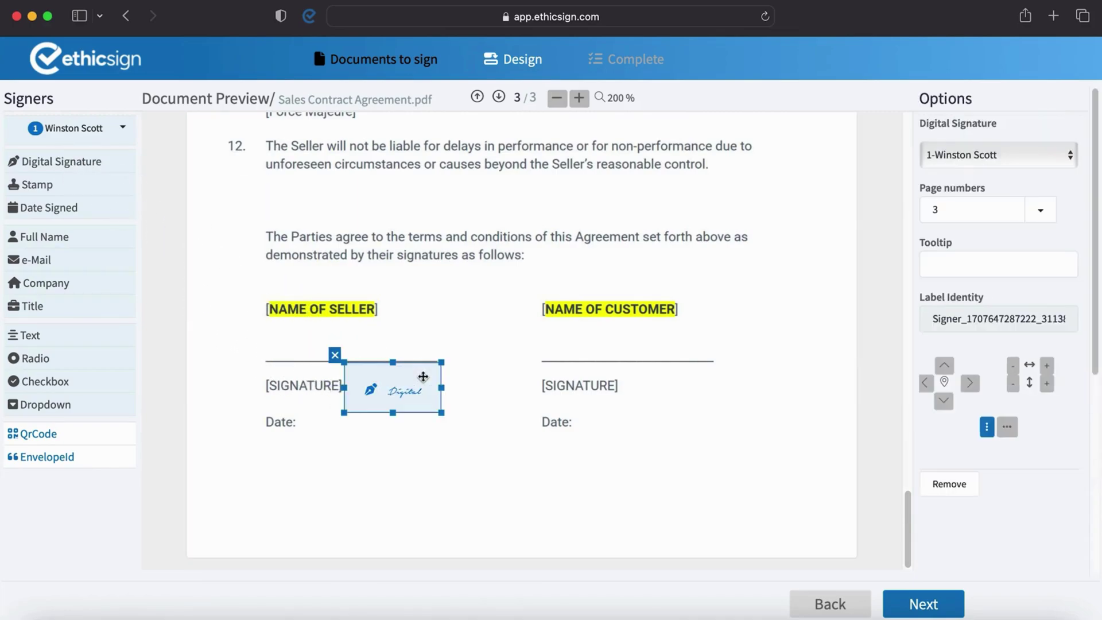
left_click_drag(96, 235, 359, 344)
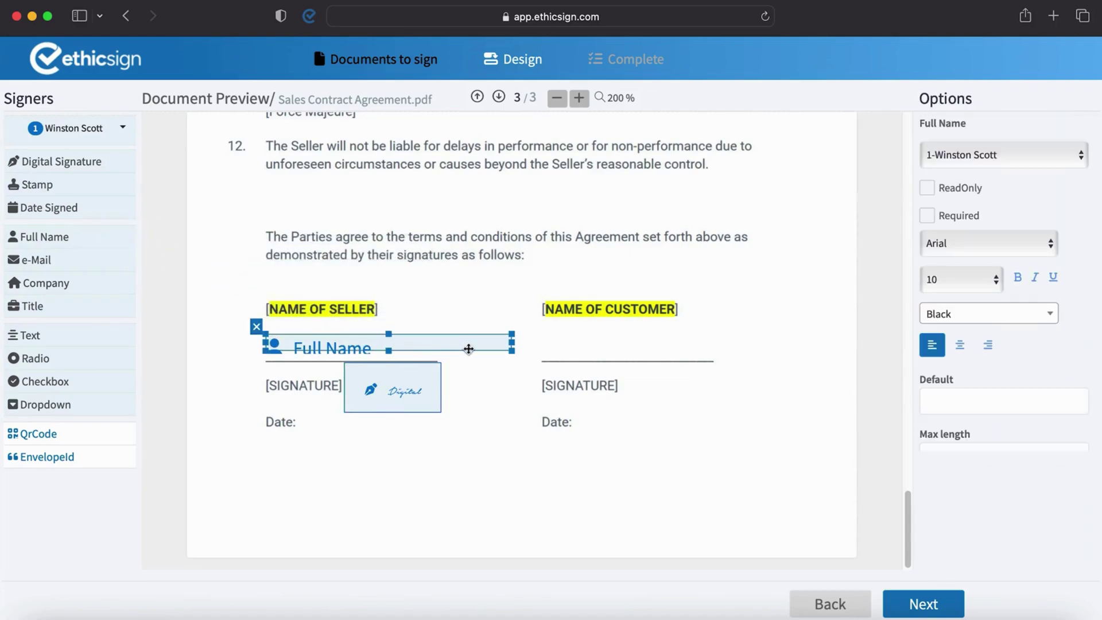
left_click_drag(510, 350, 443, 363)
left_click(445, 364)
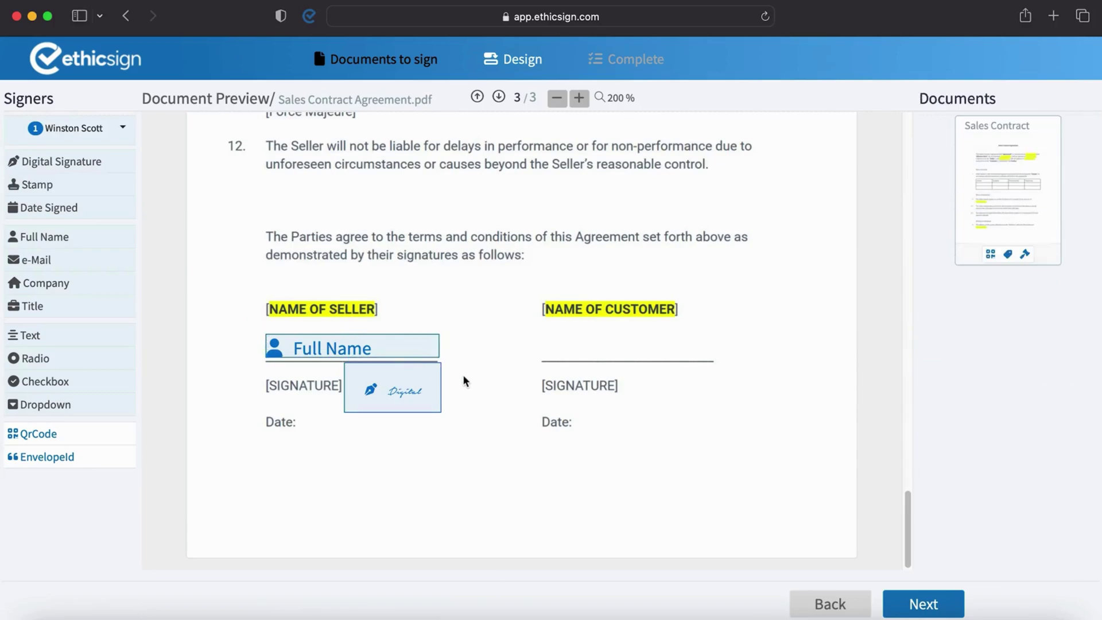
left_click_drag(61, 209, 370, 435)
left_click(395, 457)
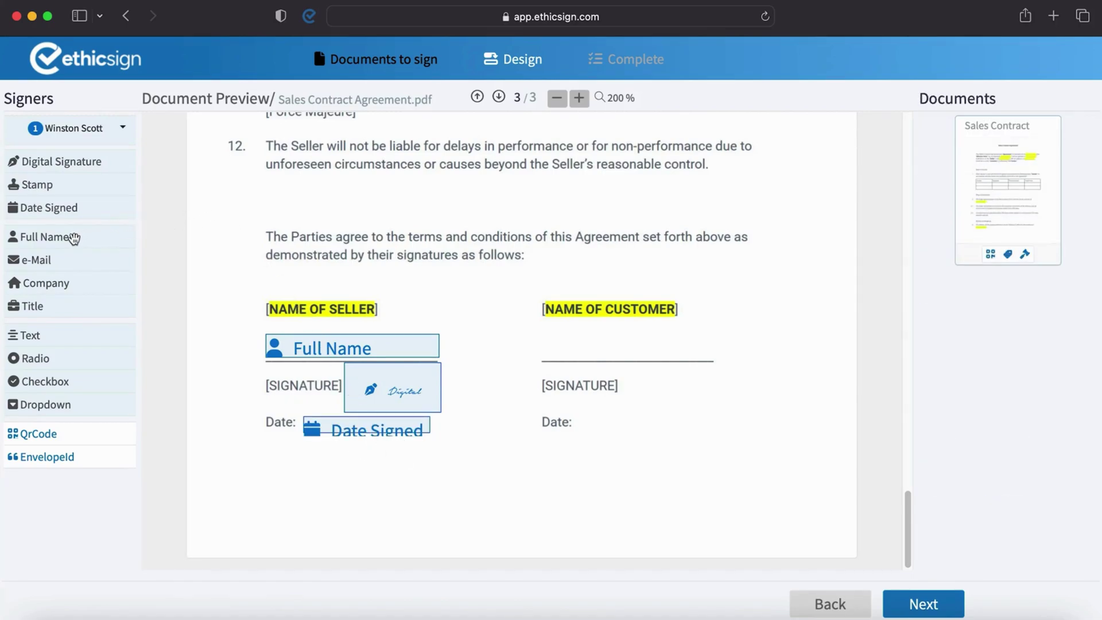
Step: Place Digital Signature, Full Name and Date Signed fields for signer 2 in the customer's block, narrowing Full Name to the signature line
left_click(86, 135)
left_click(64, 182)
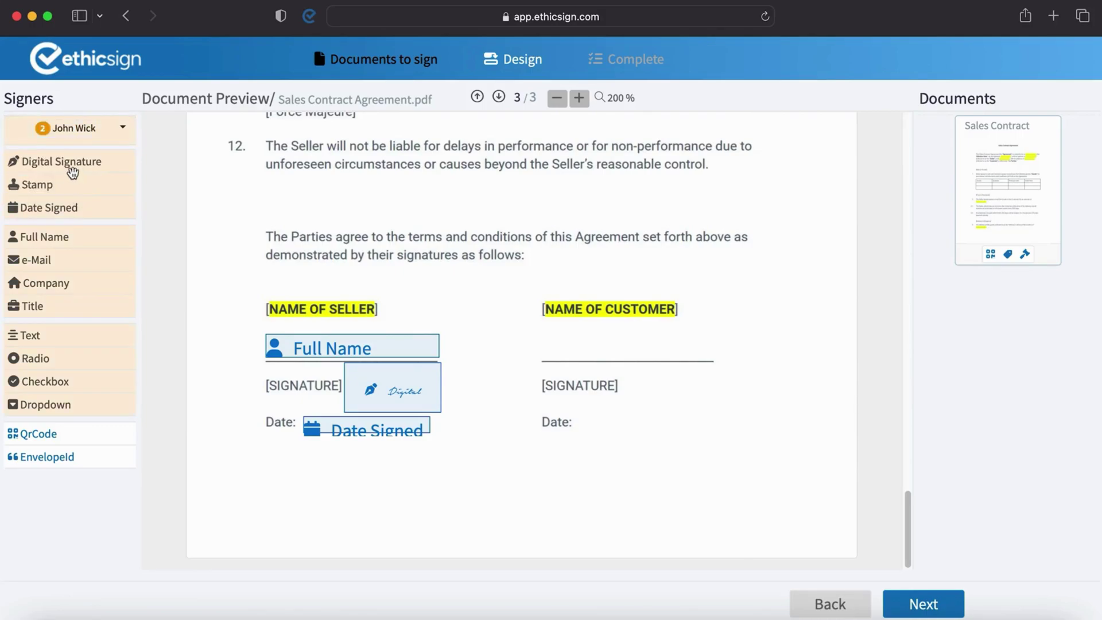
mouse_move(73, 162)
left_mouse_down()
mouse_move(330, 284)
mouse_move(683, 389)
mouse_move(693, 379)
left_mouse_up()
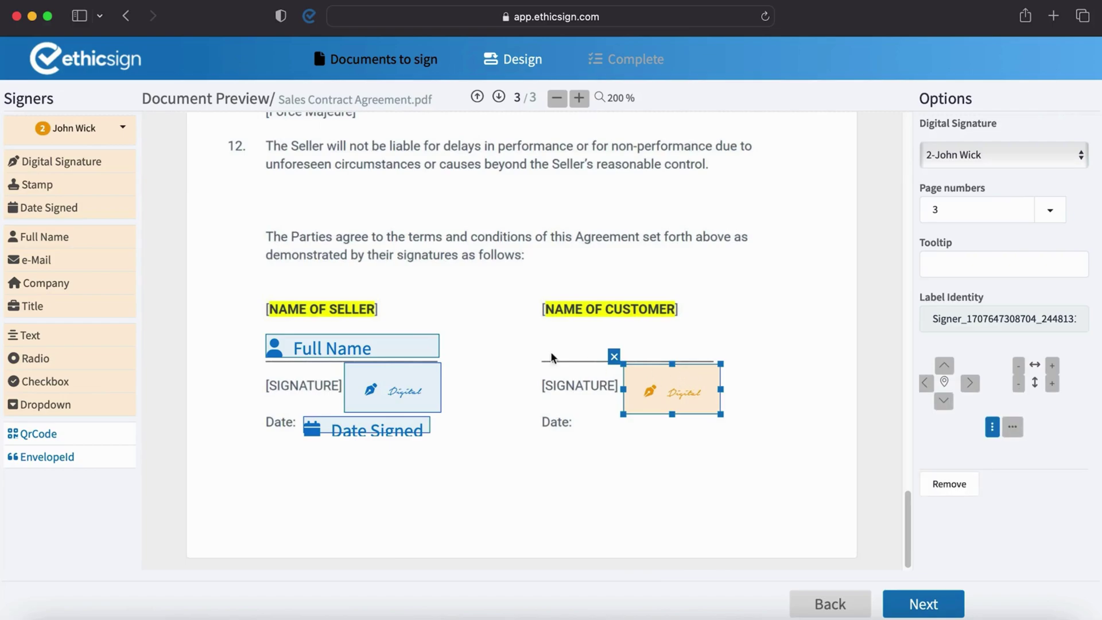
left_click_drag(50, 237, 595, 353)
left_click_drag(785, 352, 718, 363)
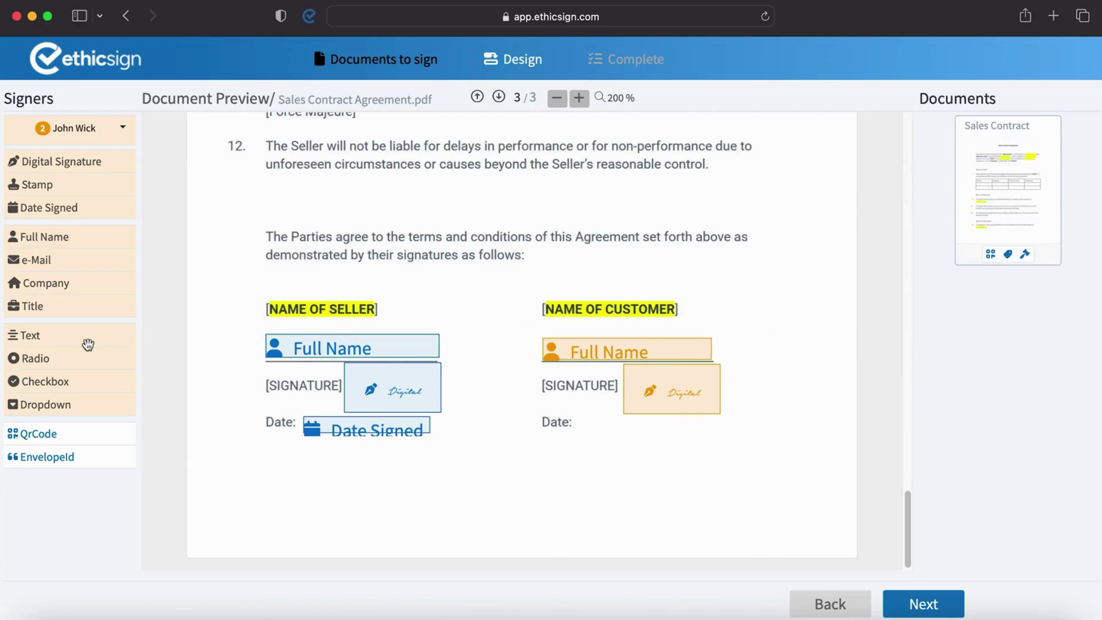
left_click_drag(65, 221, 648, 433)
left_click(658, 473)
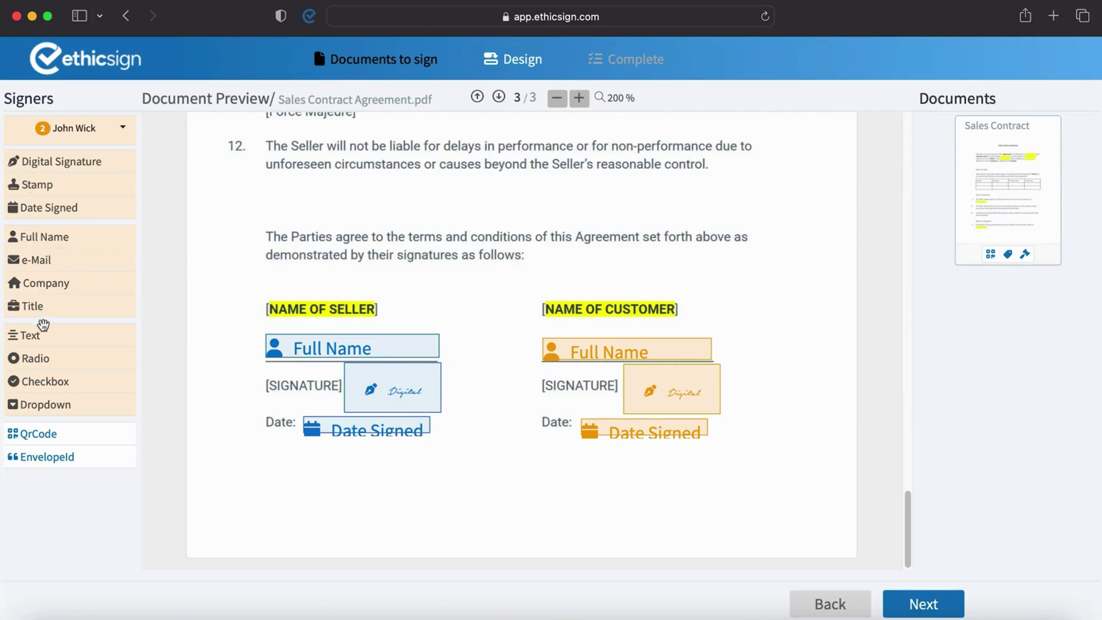
Step: Place a Text field and two Checkbox fields for signer 2, stacked below Date Signed in the customer's block
left_click_drag(47, 337, 592, 468)
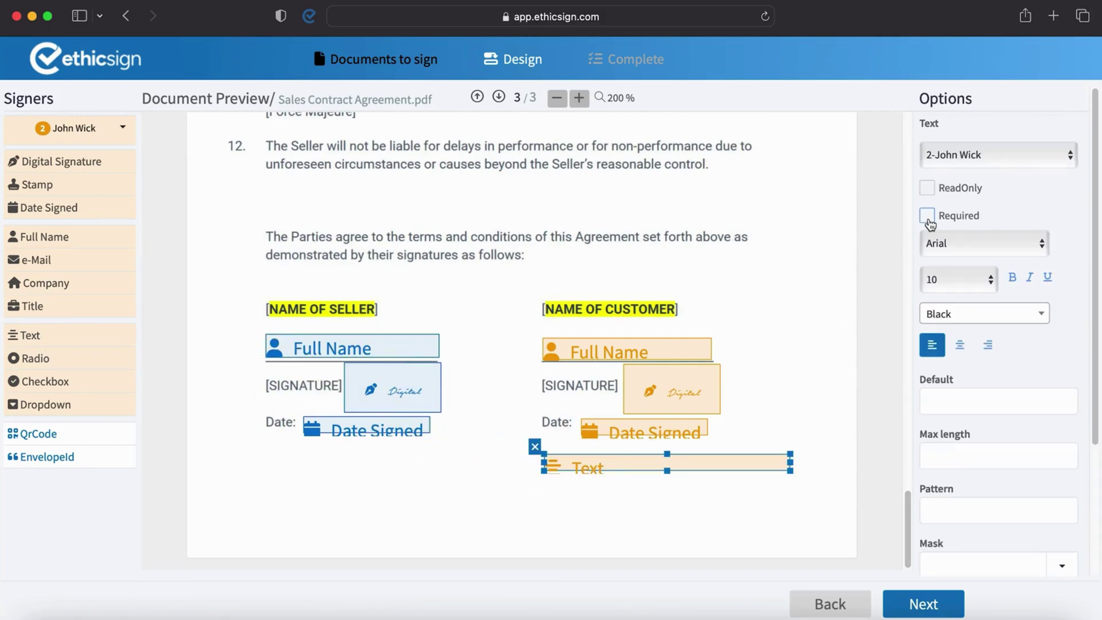
left_click_drag(83, 390, 600, 492)
left_click_drag(95, 388, 623, 524)
left_click(604, 518)
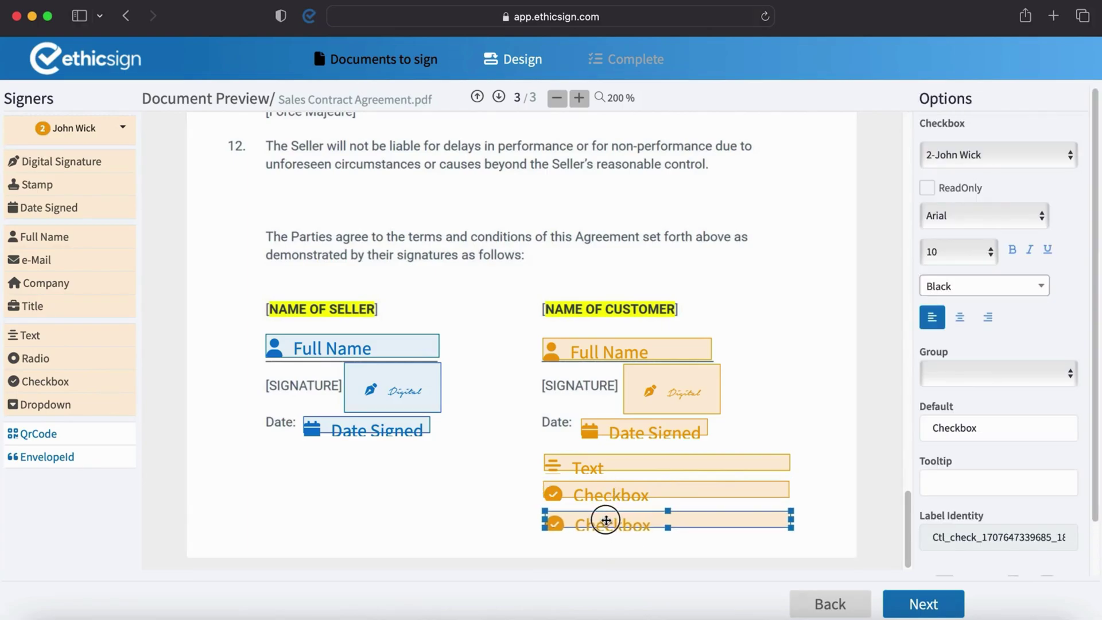
Step: Make signer 2's Text field read-only and set its default text to "Do you agree"
left_click(611, 468)
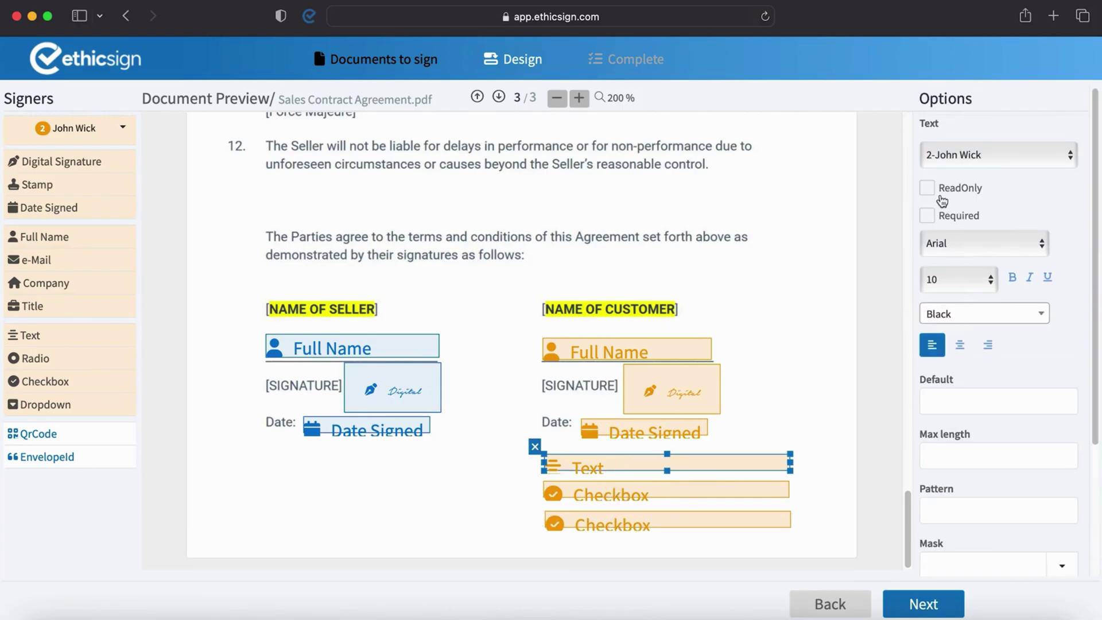
left_click(927, 188)
left_click(926, 217)
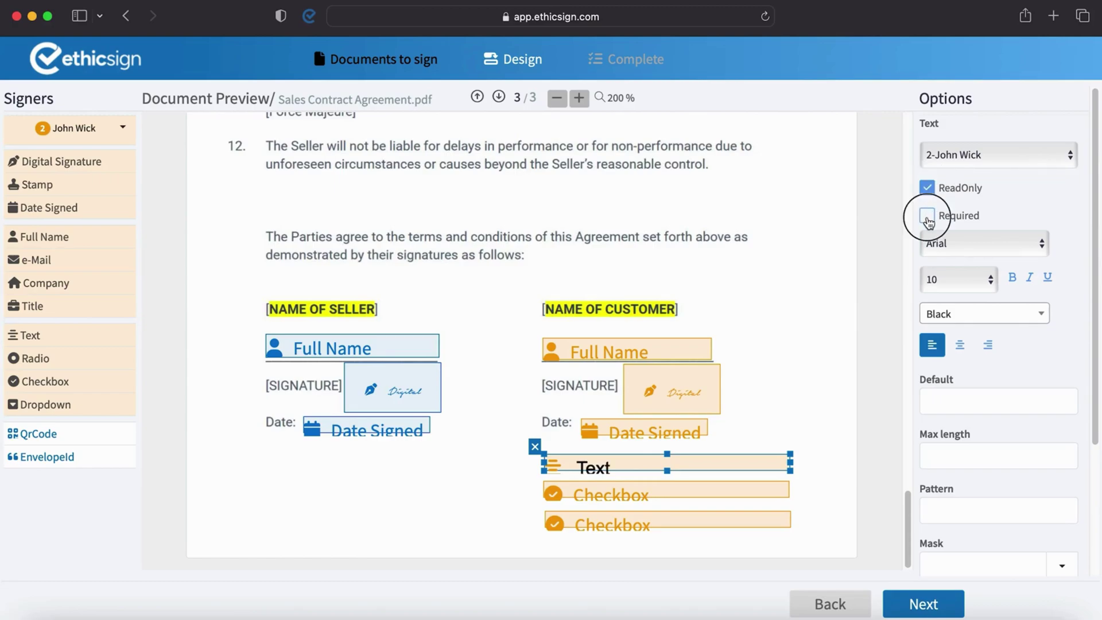
left_click(925, 187)
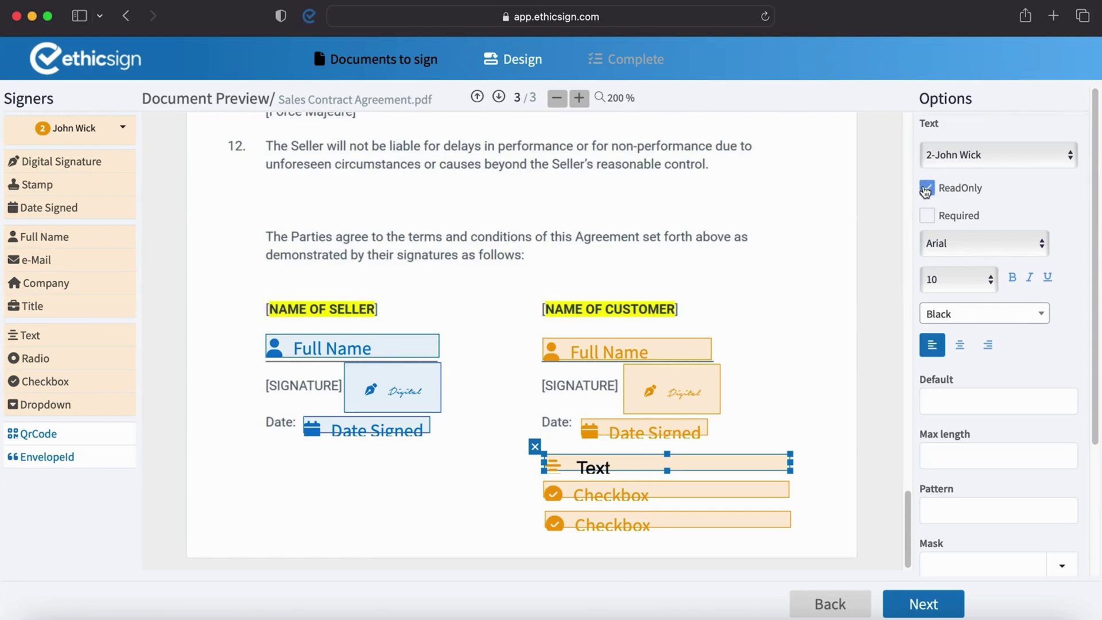
left_click(980, 394)
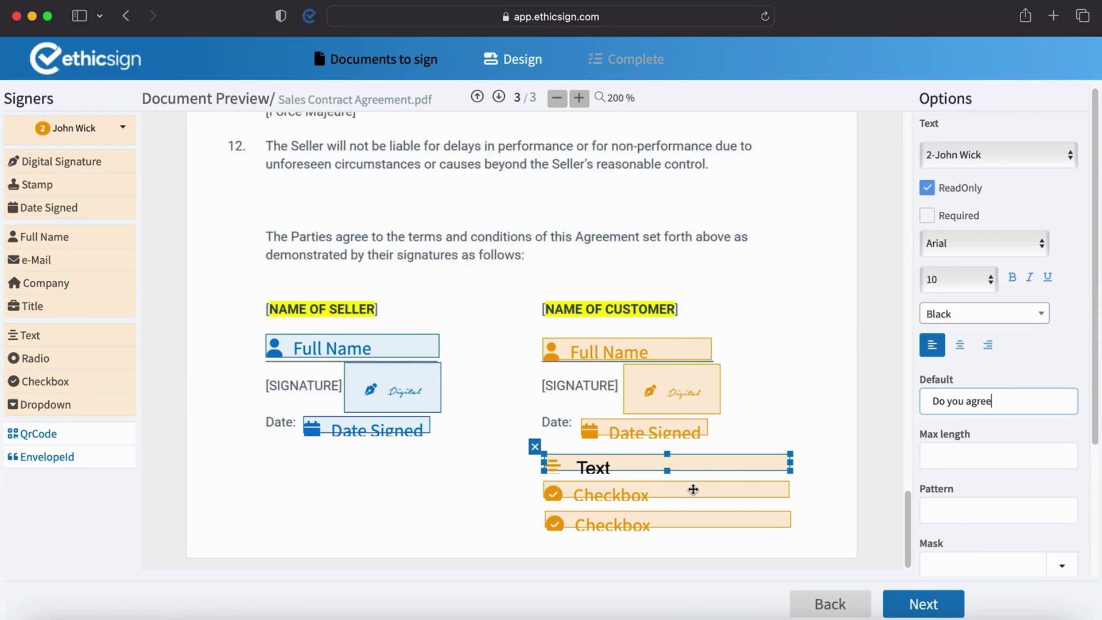
Step: Assign the upper checkbox to Group--1 with left alignment and set its default text to "Yes"
left_click(693, 490)
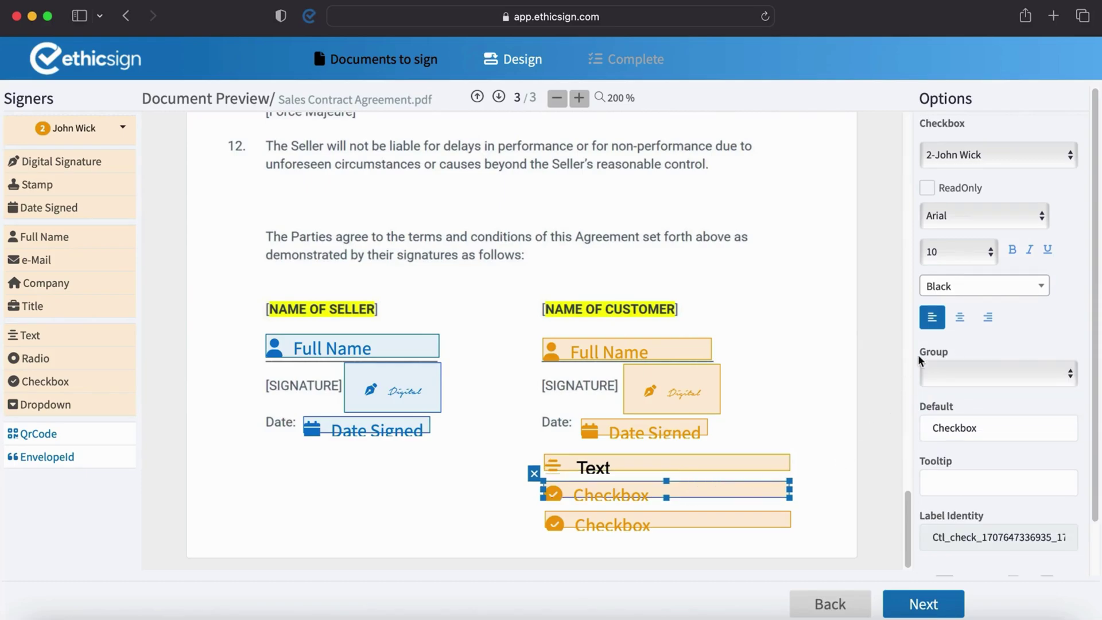
left_click(968, 224)
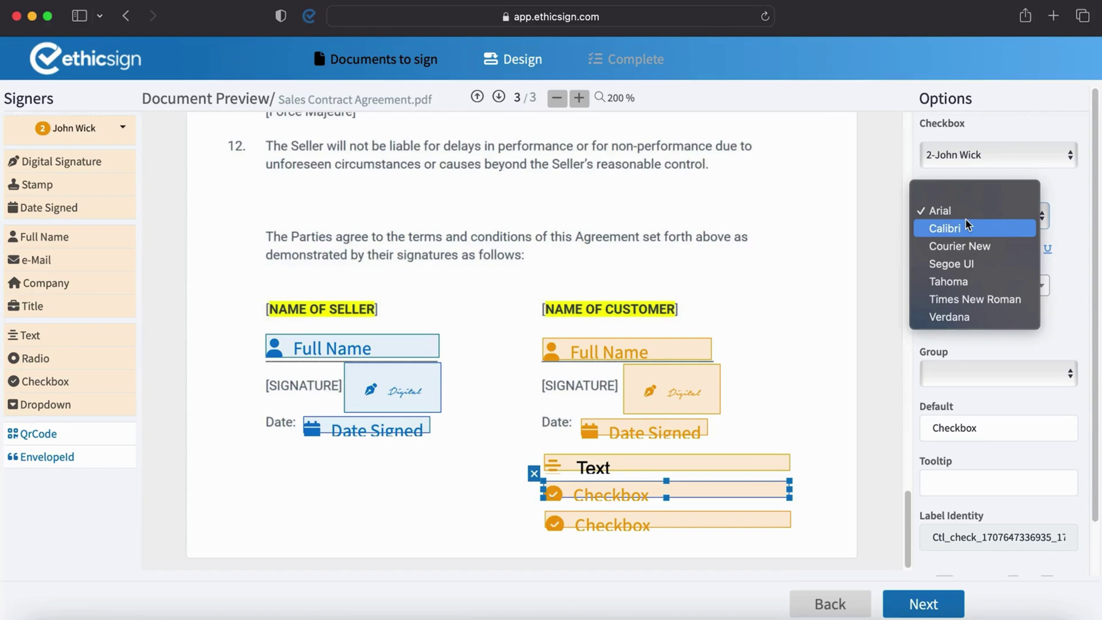
left_click(967, 218)
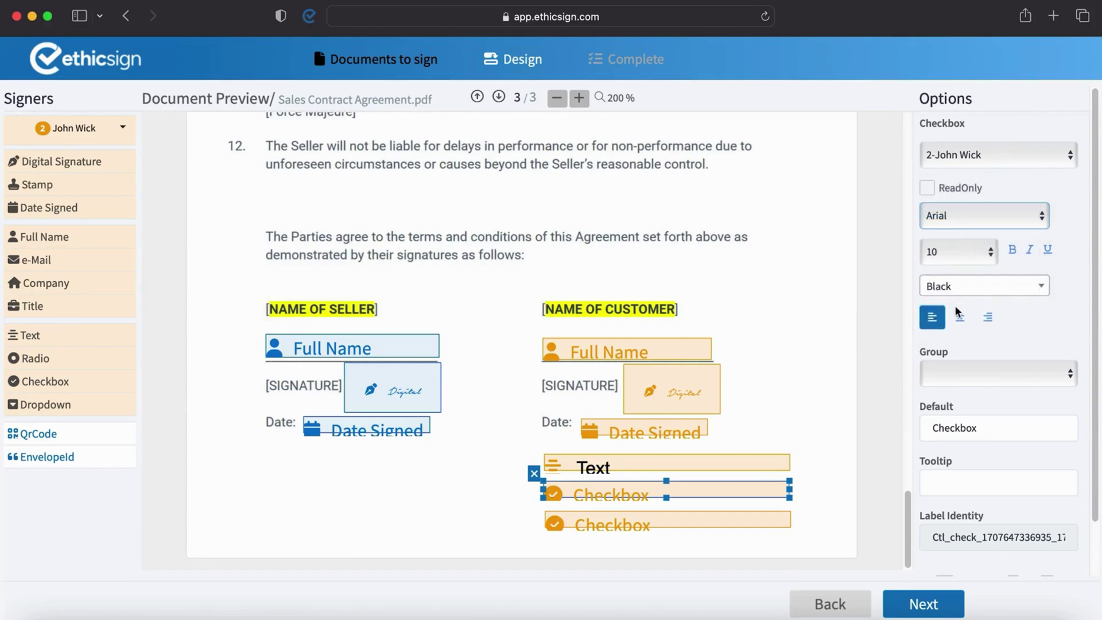
left_click(940, 321)
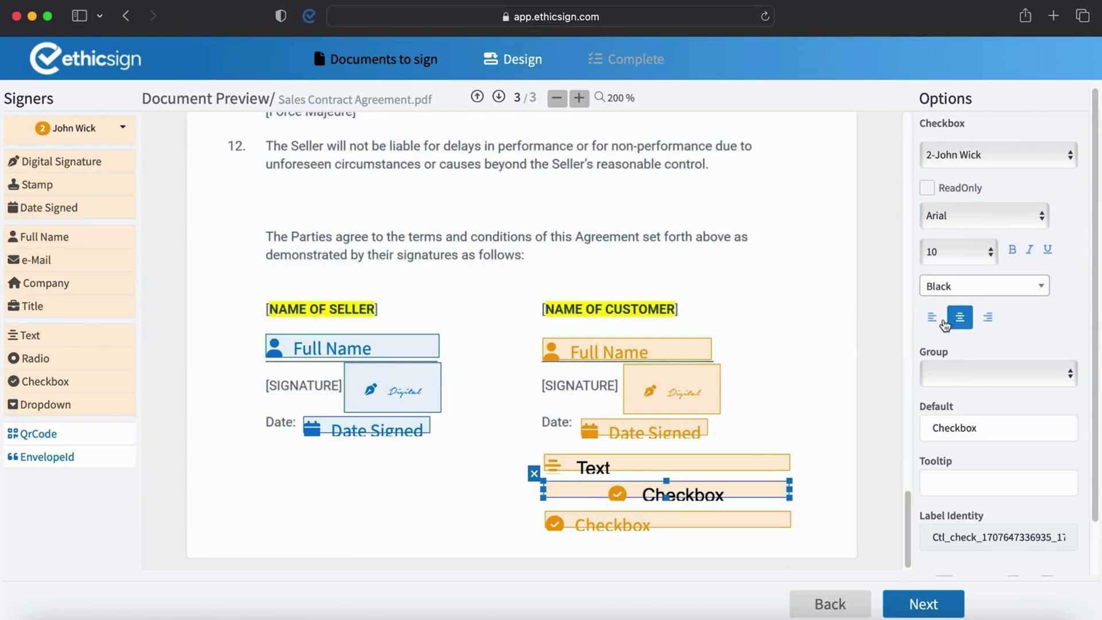
left_click(965, 377)
left_click(973, 405)
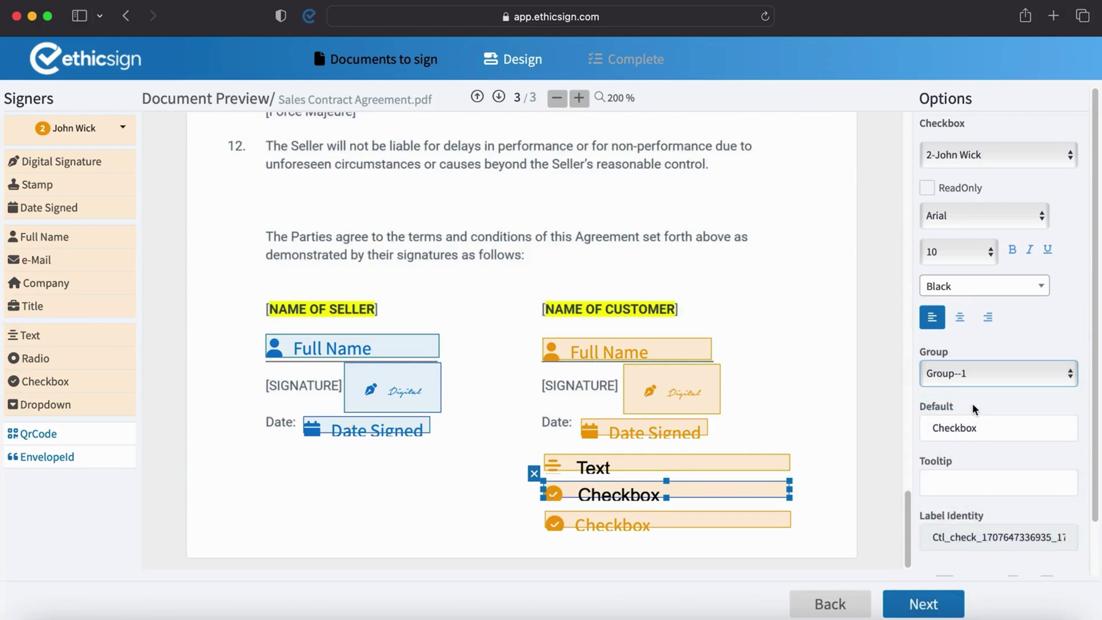
double_click(981, 427)
type("Yes")
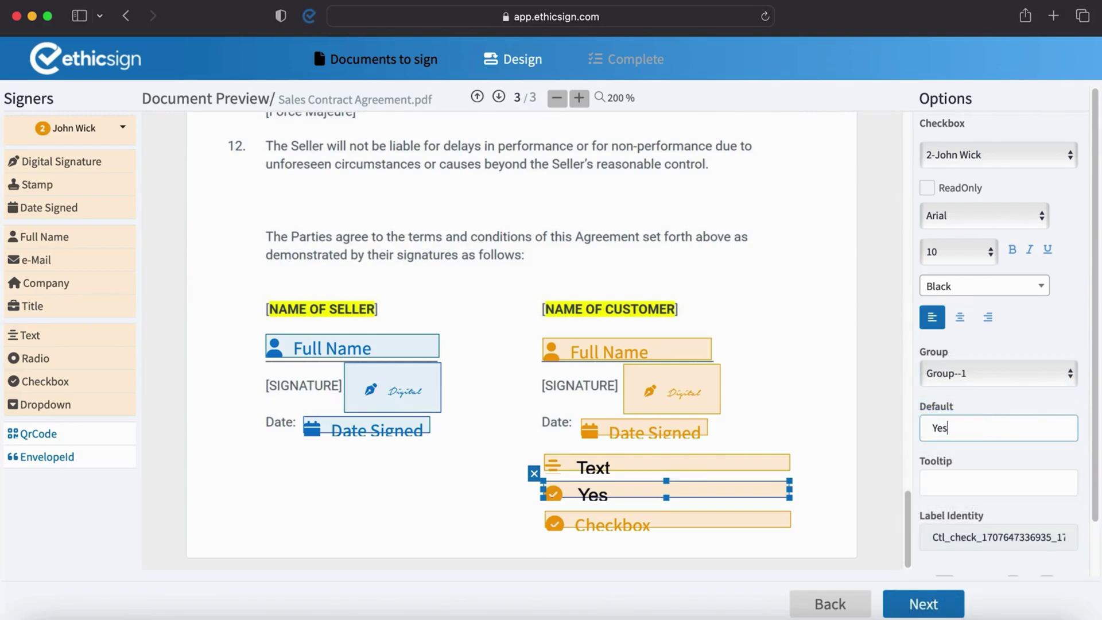
Step: Assign the lower checkbox to Group--1, set its default text to "No" and line it up under the upper checkbox
left_click(730, 521)
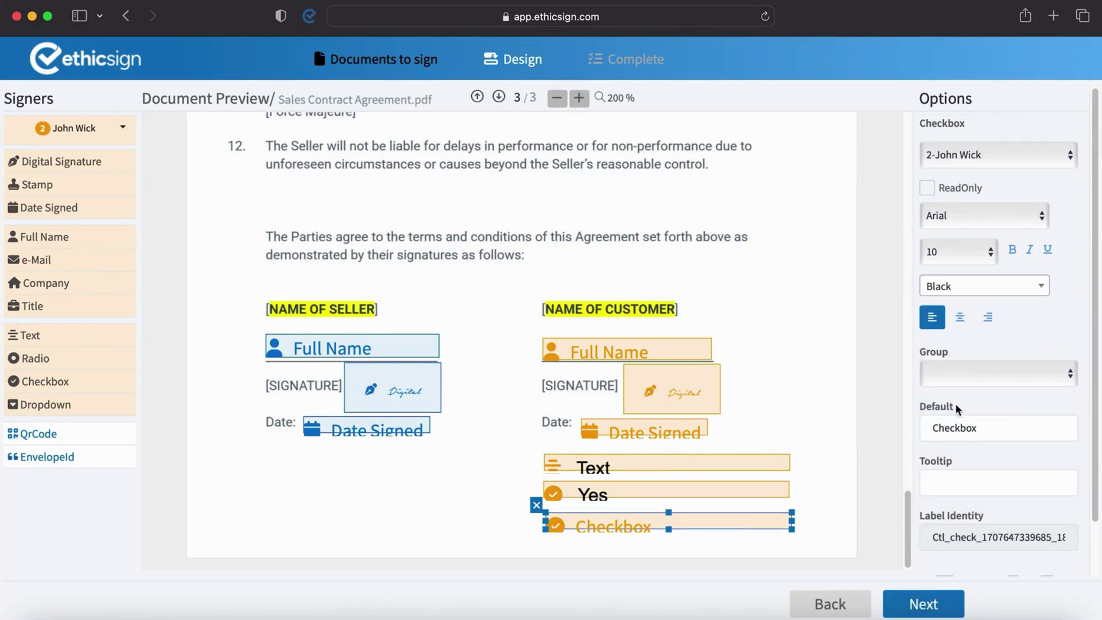
left_click(964, 373)
left_click(973, 401)
double_click(968, 425)
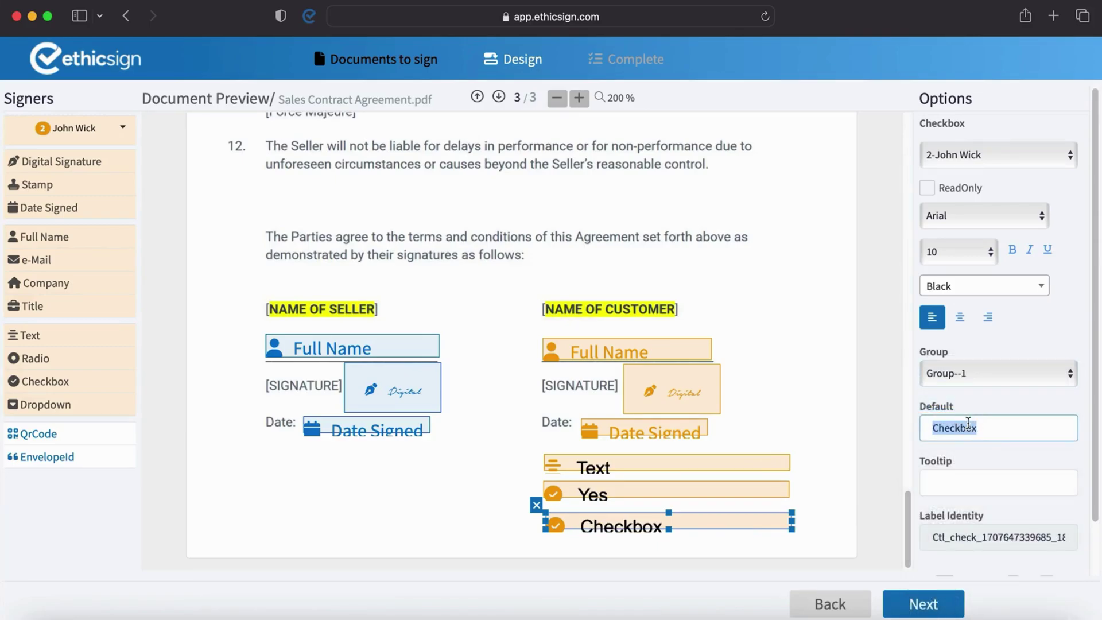
type("No")
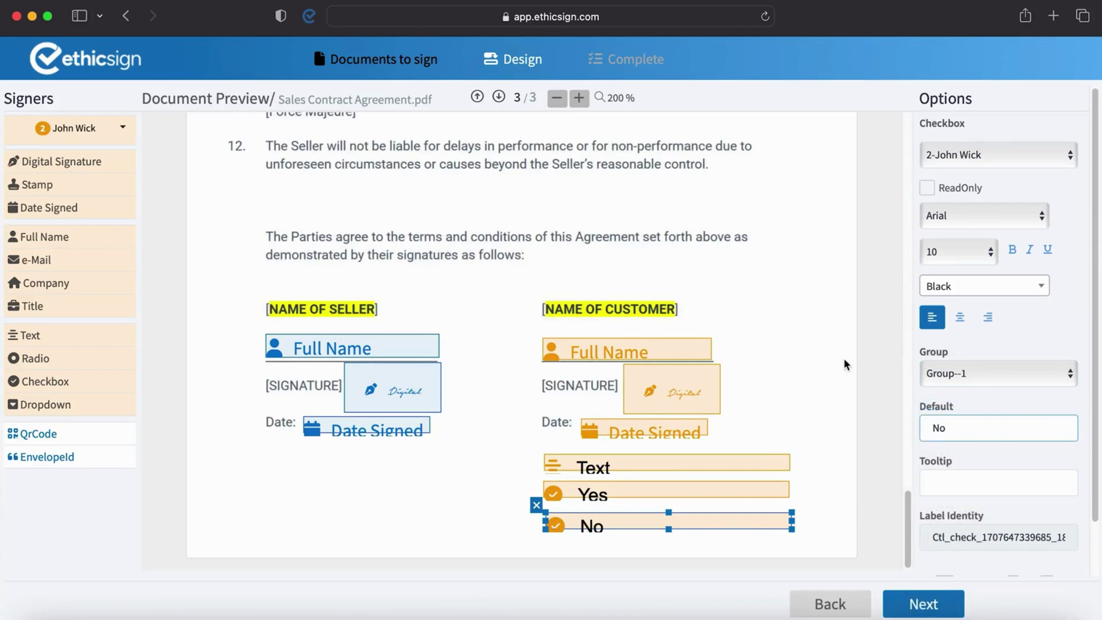
left_click(669, 522)
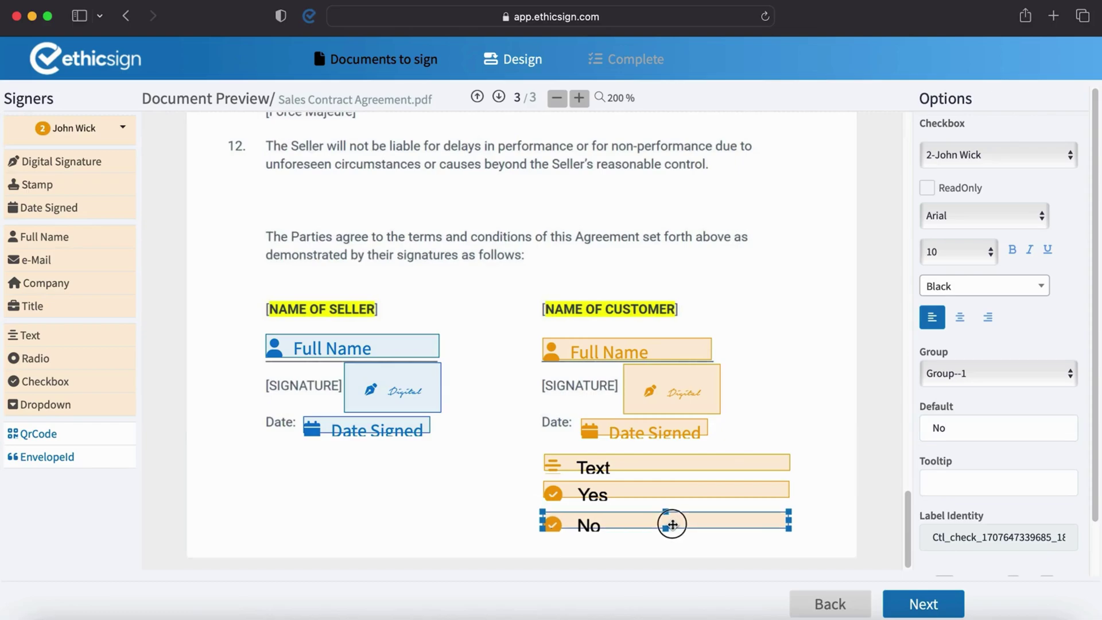
left_click(674, 493)
left_click(822, 343)
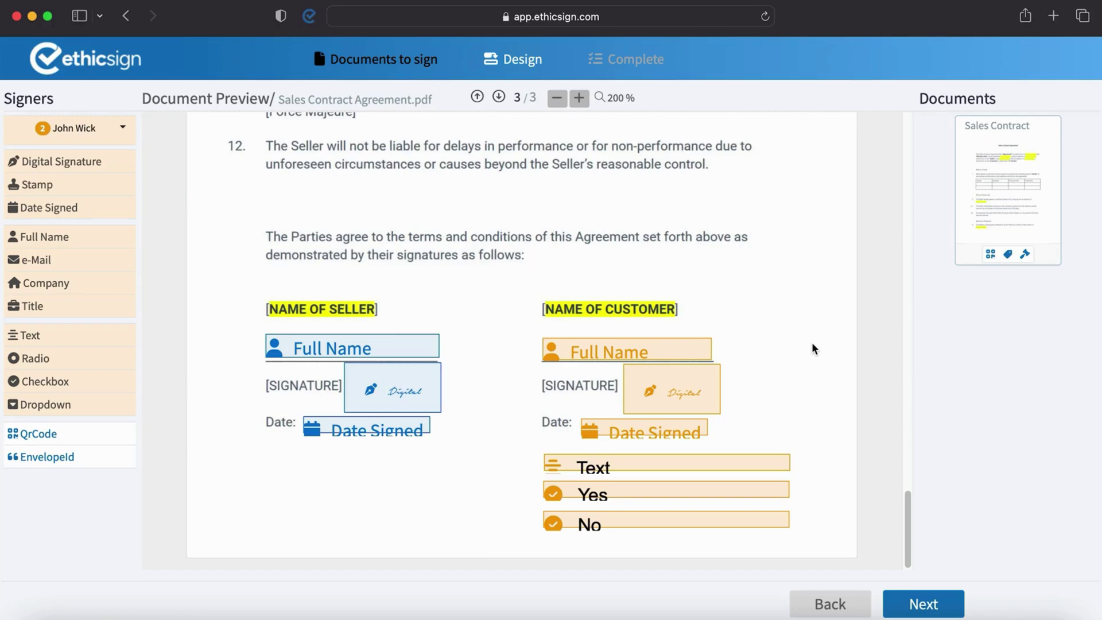
Step: Proceed to the Complete stage and enter "Sales Contract No:" followed by the contract number as the subject
left_click(929, 604)
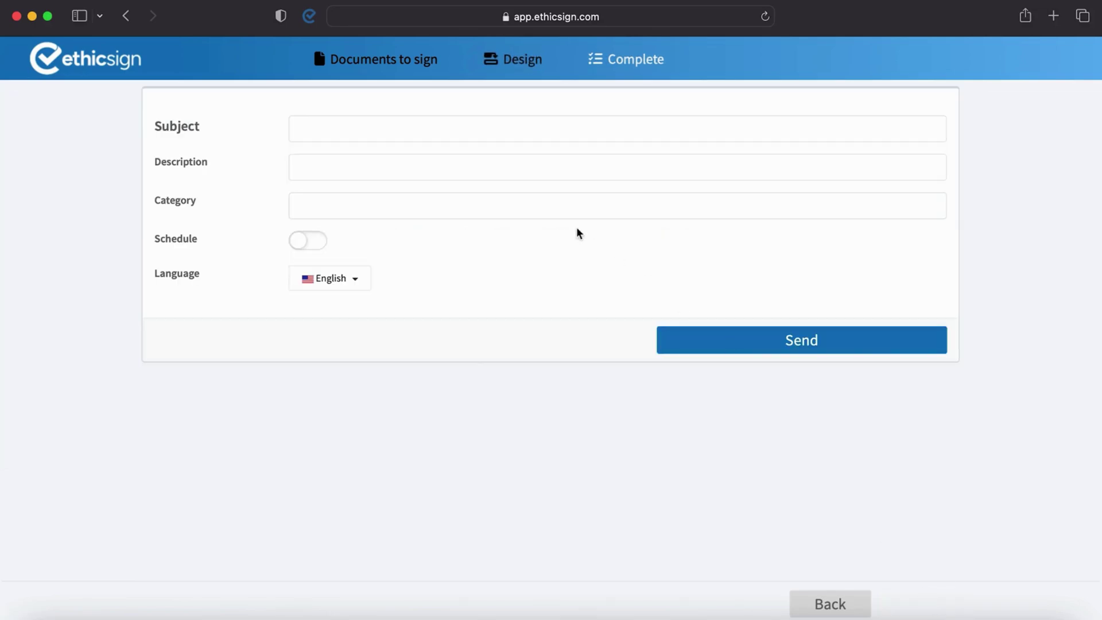
left_click(471, 132)
type("S")
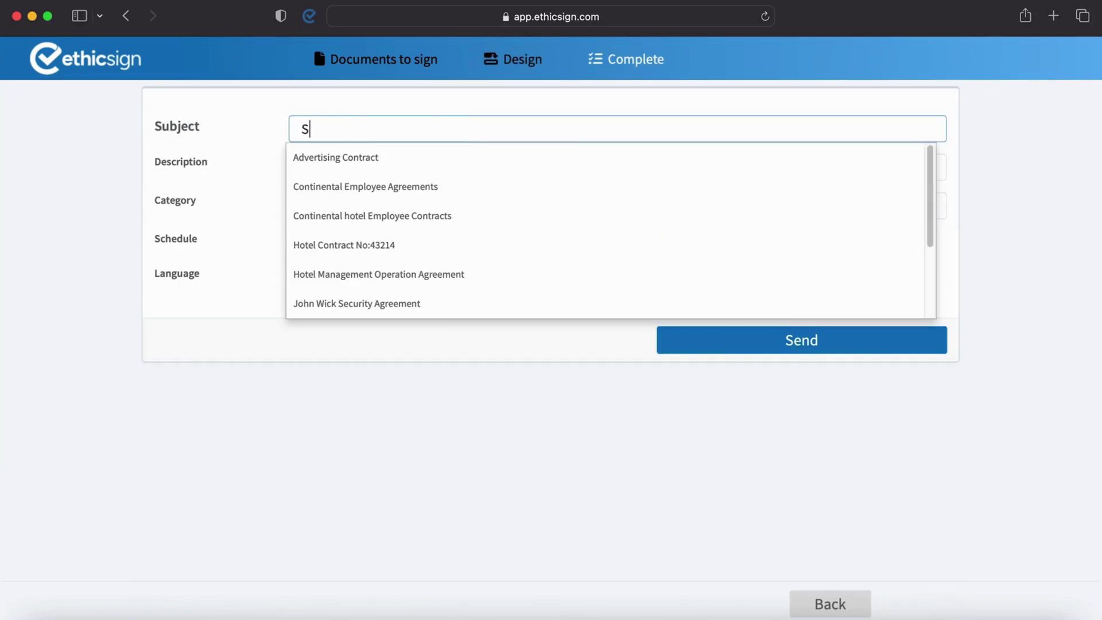
type("ales Con")
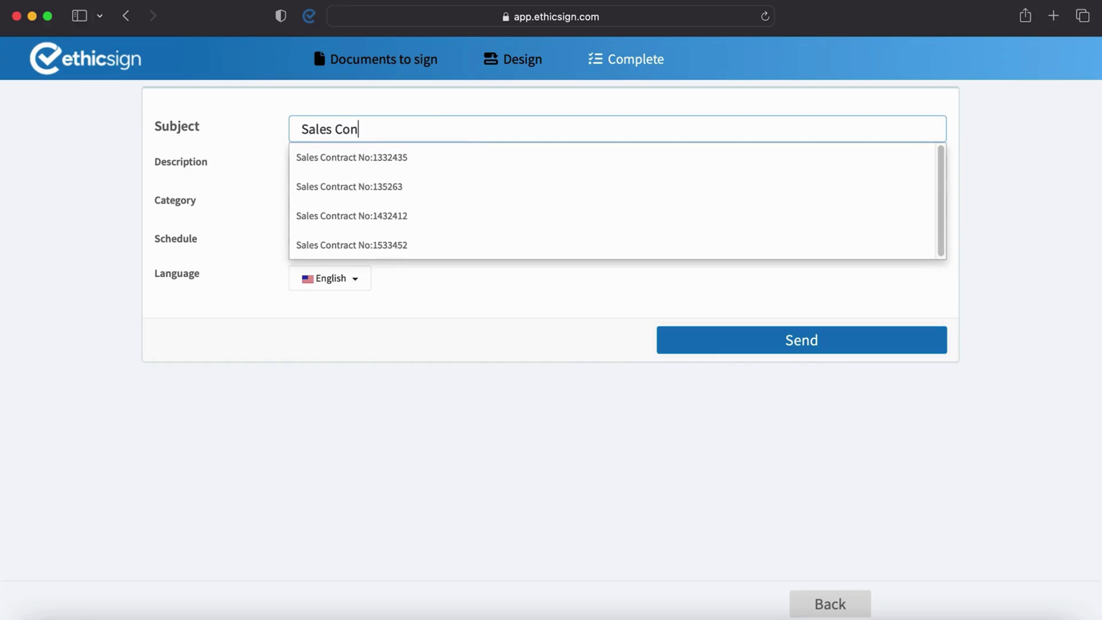
type("tract No:463575")
Step: Enter the description "Sales Contract with" plus the customer's full name, and choose the category Sales Contract
left_click(435, 159)
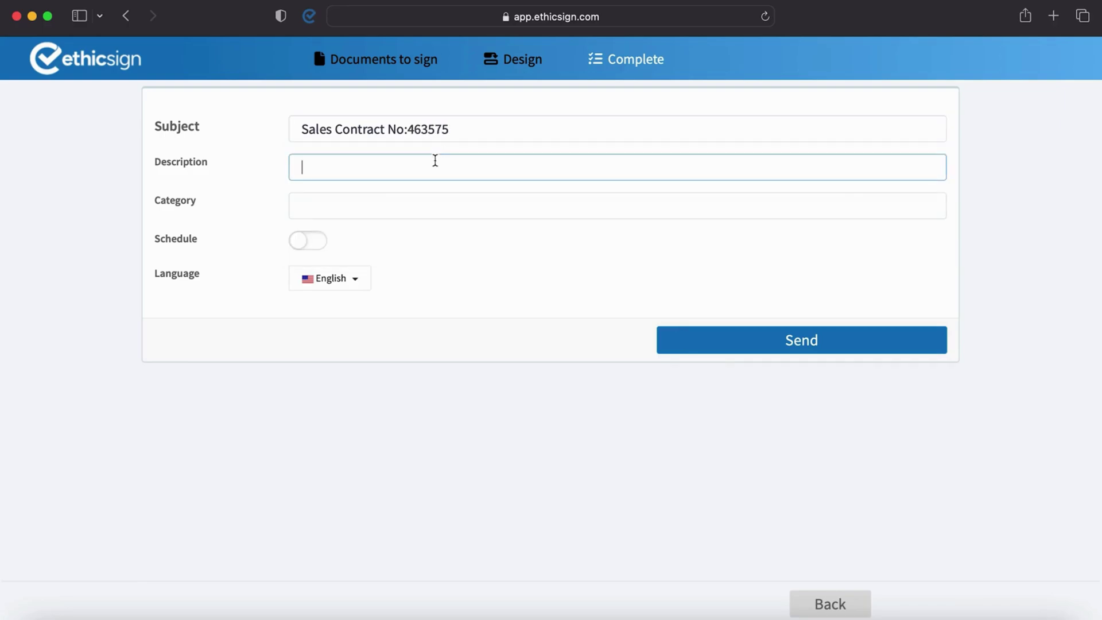
type("Sales Contr")
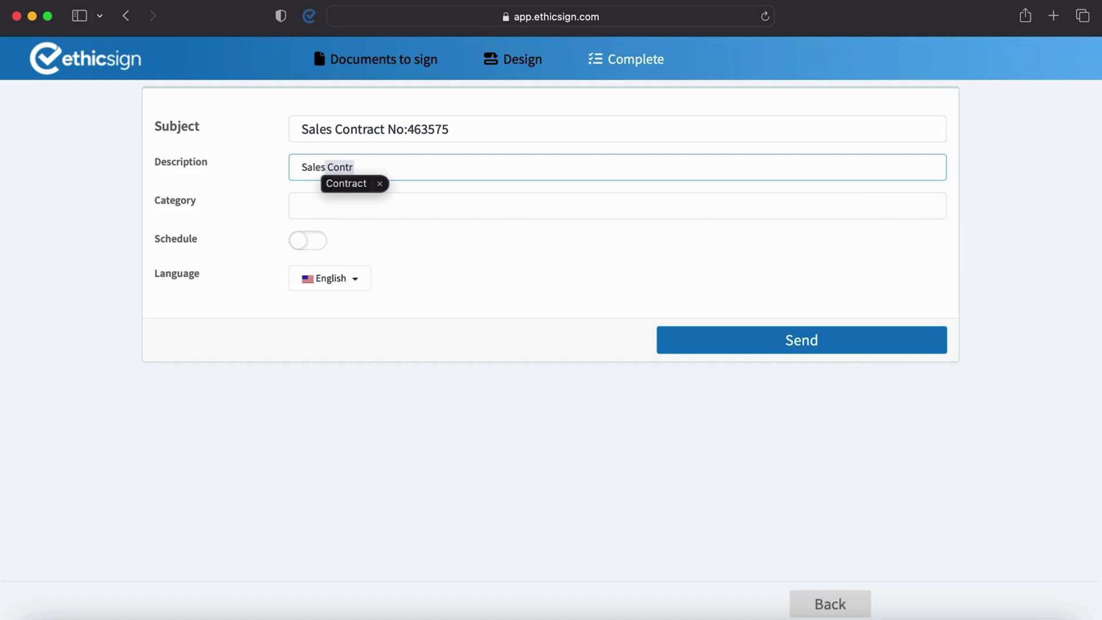
type("act ")
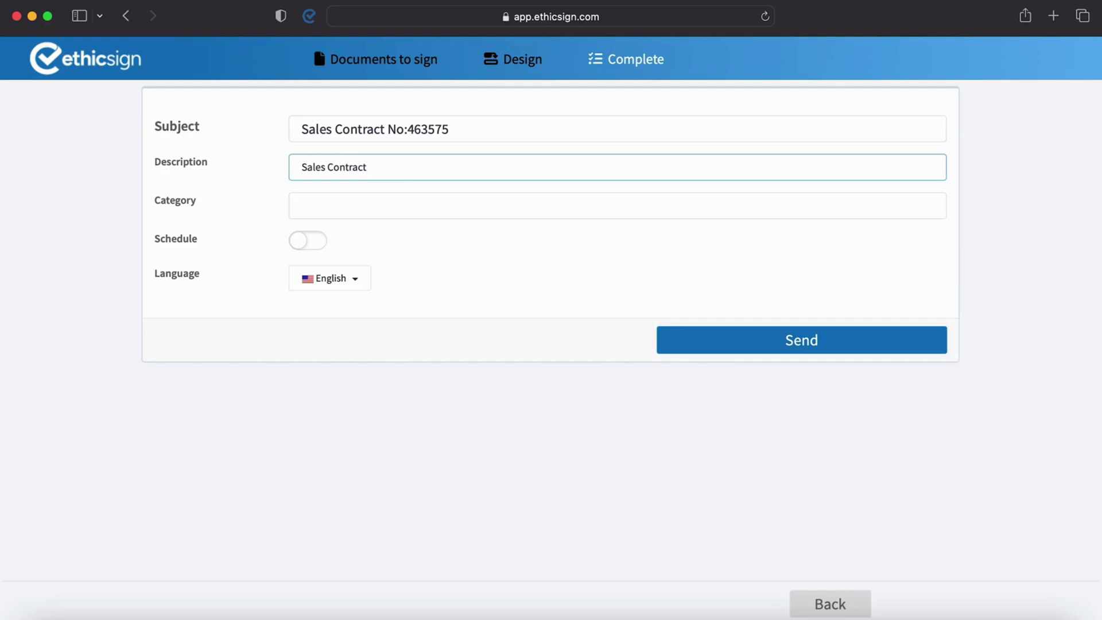
type("with John Wick")
left_click(386, 199)
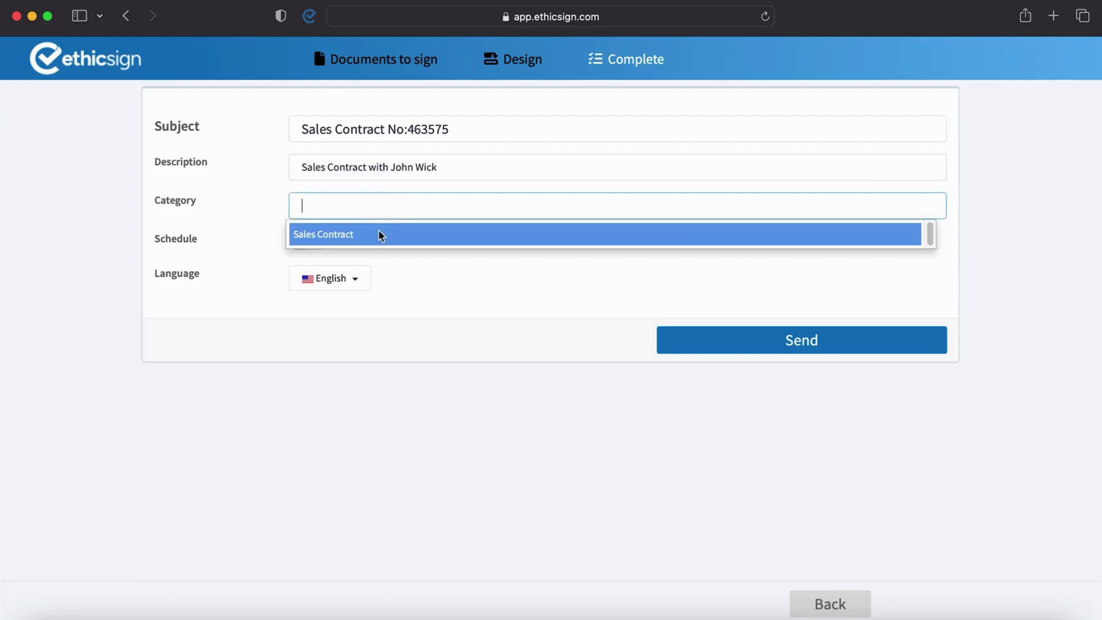
left_click(379, 234)
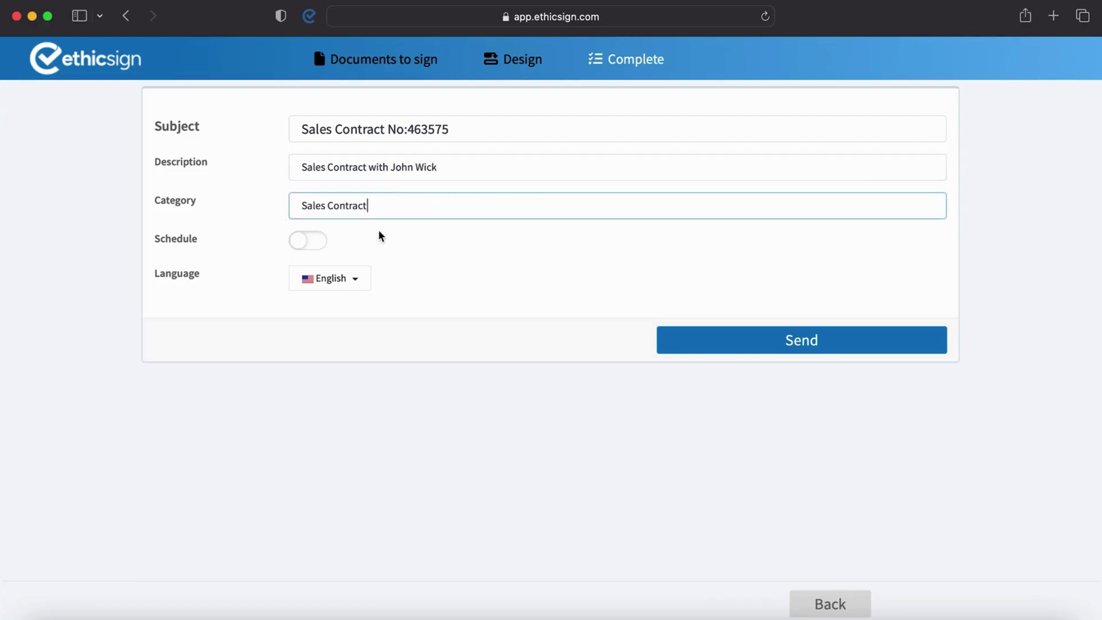
left_click(310, 243)
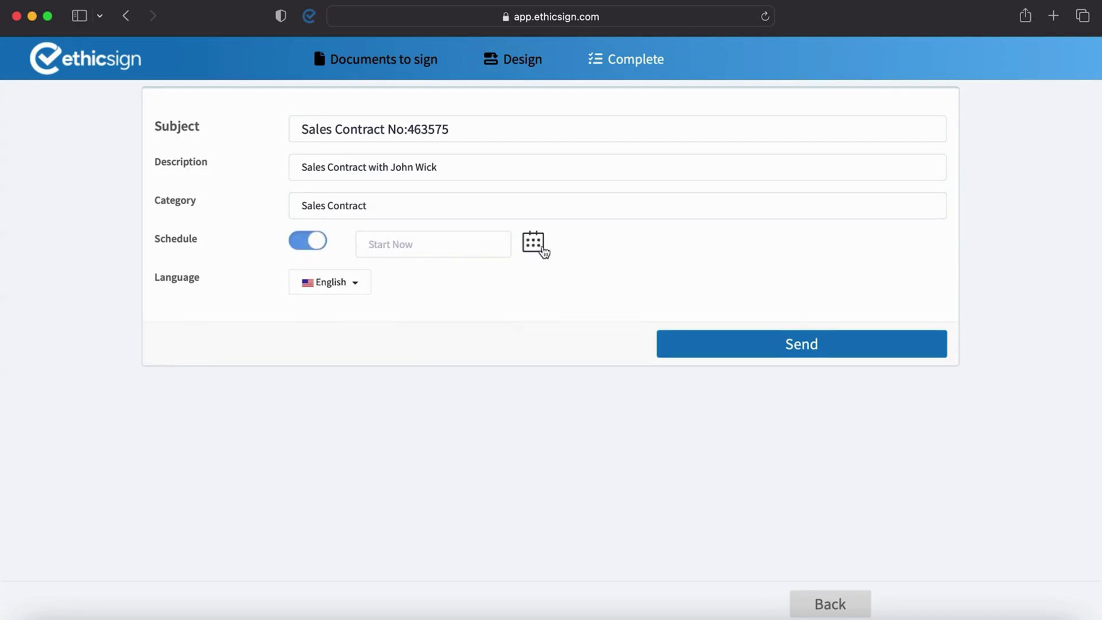
left_click(535, 247)
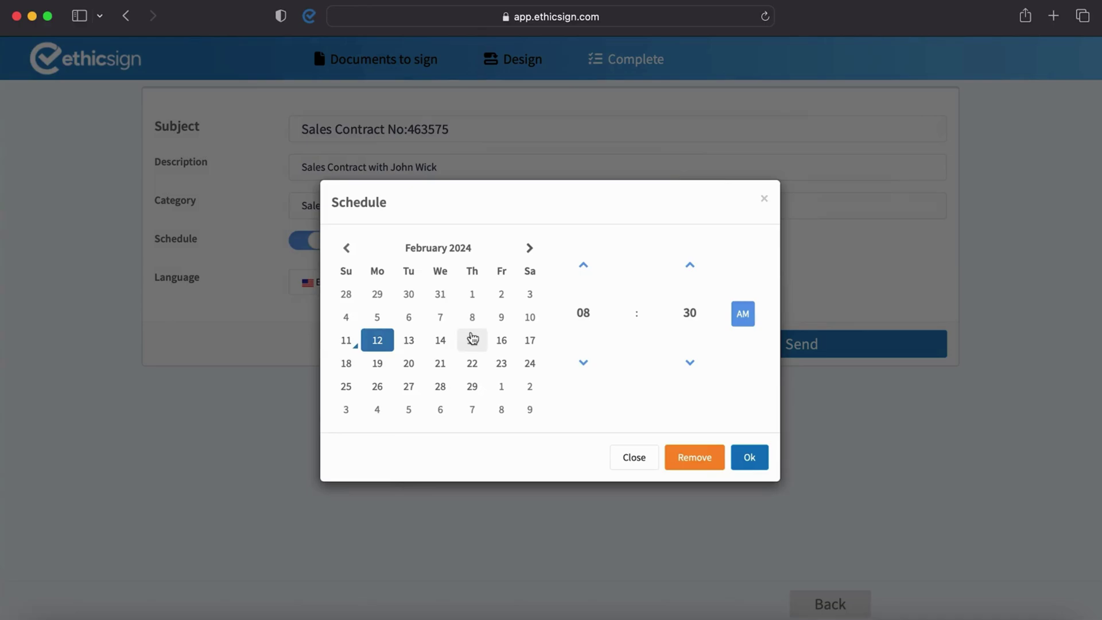
left_click(689, 363)
left_click(690, 363)
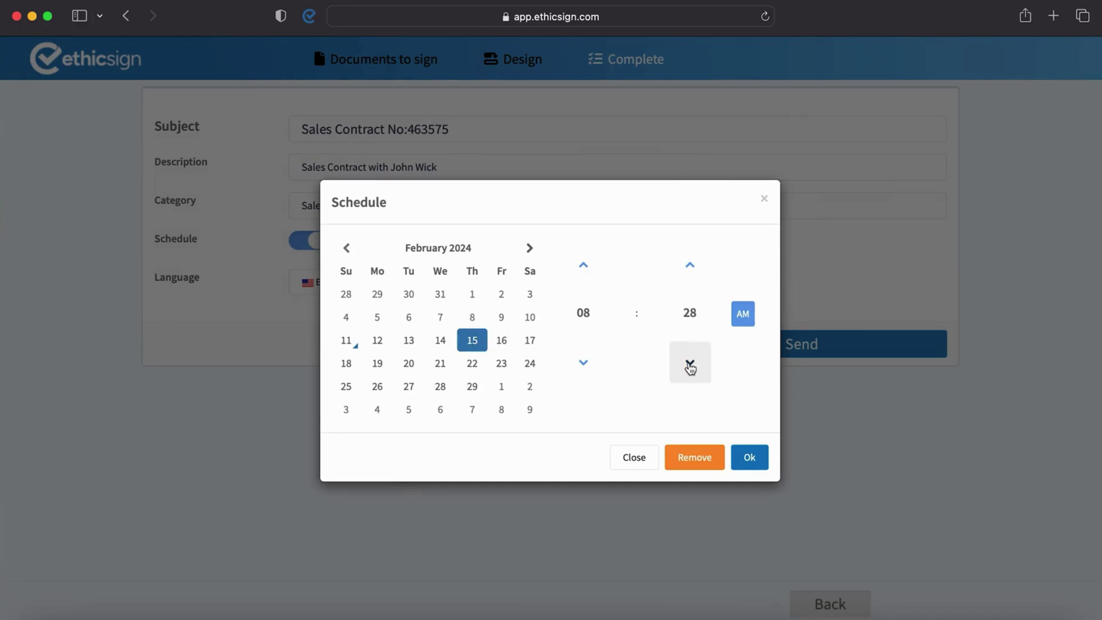
left_click(598, 369)
left_click(596, 368)
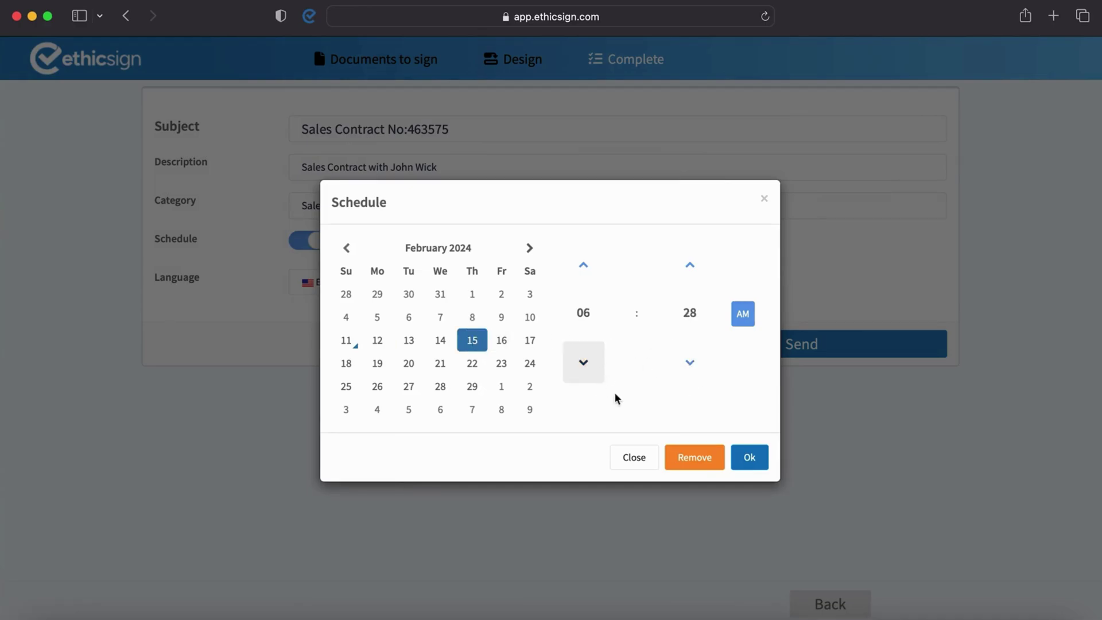
left_click(637, 459)
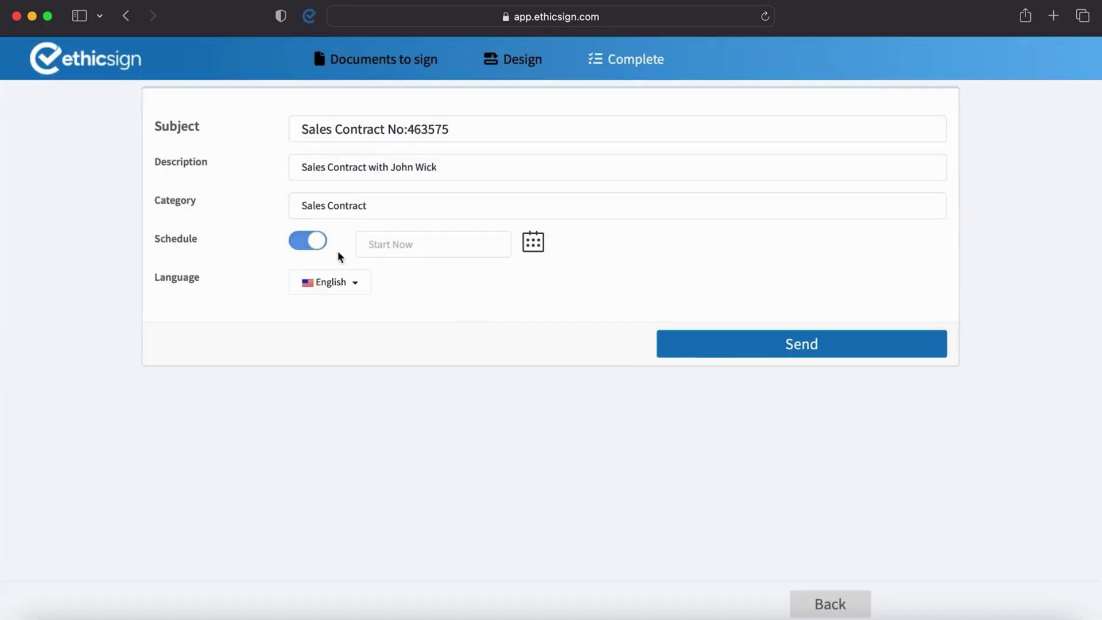
left_click(308, 240)
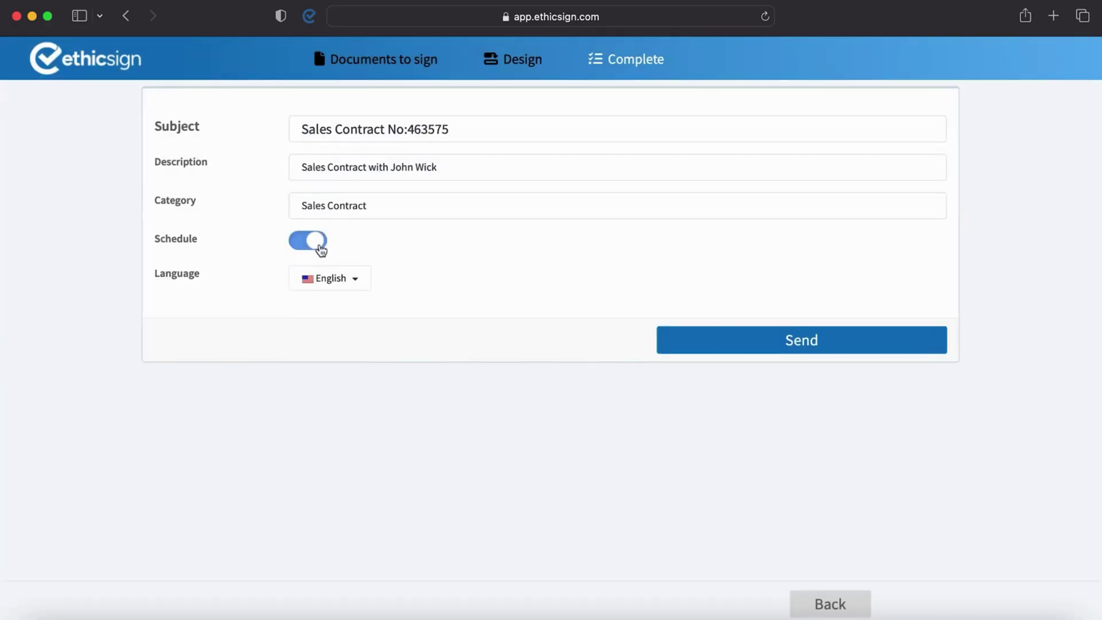
Step: Send the sales contract to the signers
left_click(813, 342)
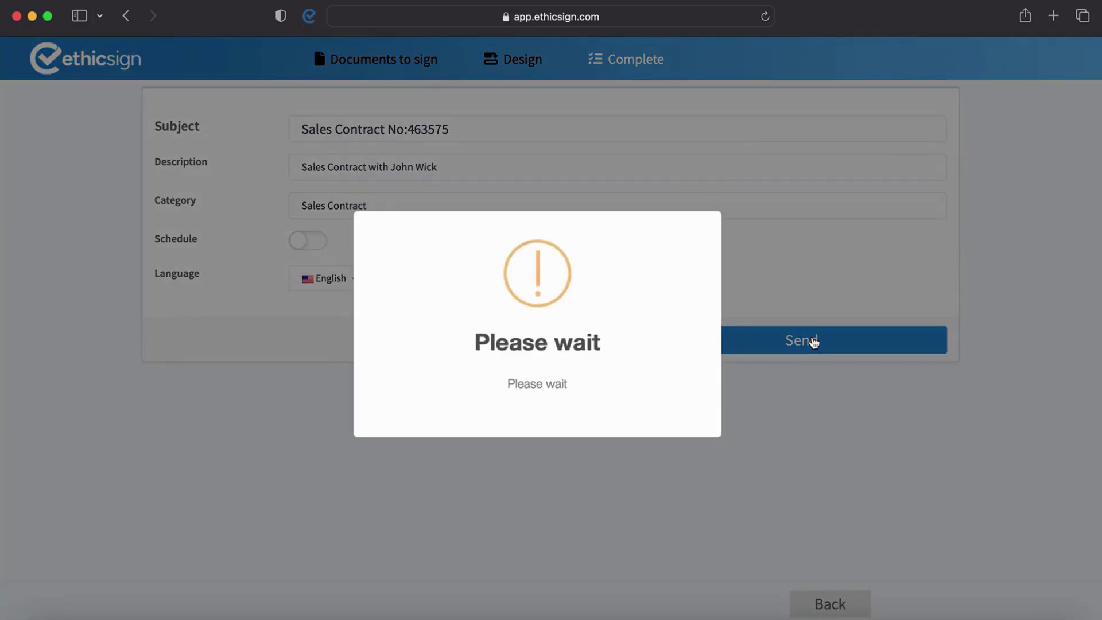